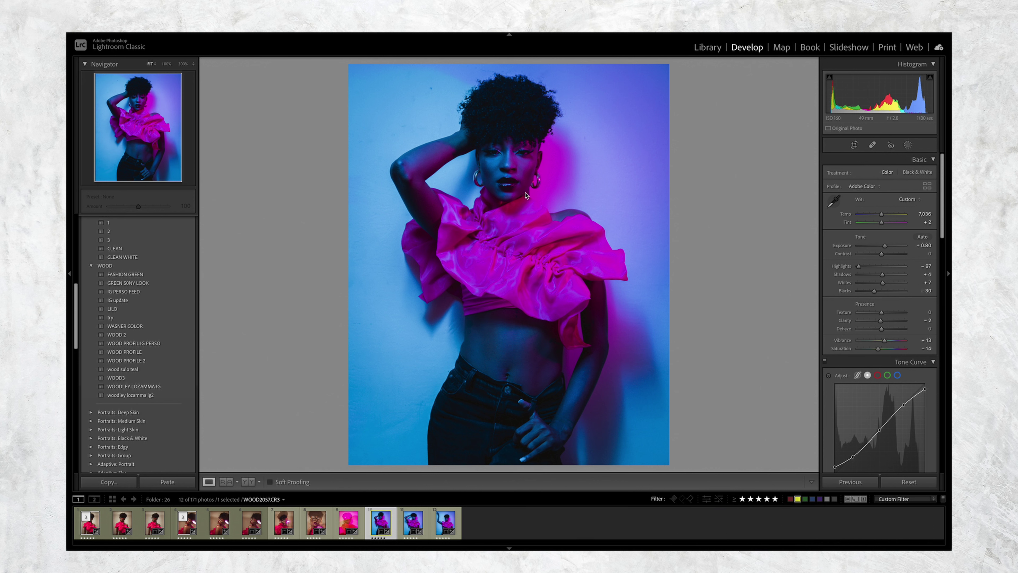
Compare the blue and pink portrait WOOD2057.CR3 with its unedited version and examine its adjustments down to Color Grading
click(523, 223)
key(backslash)
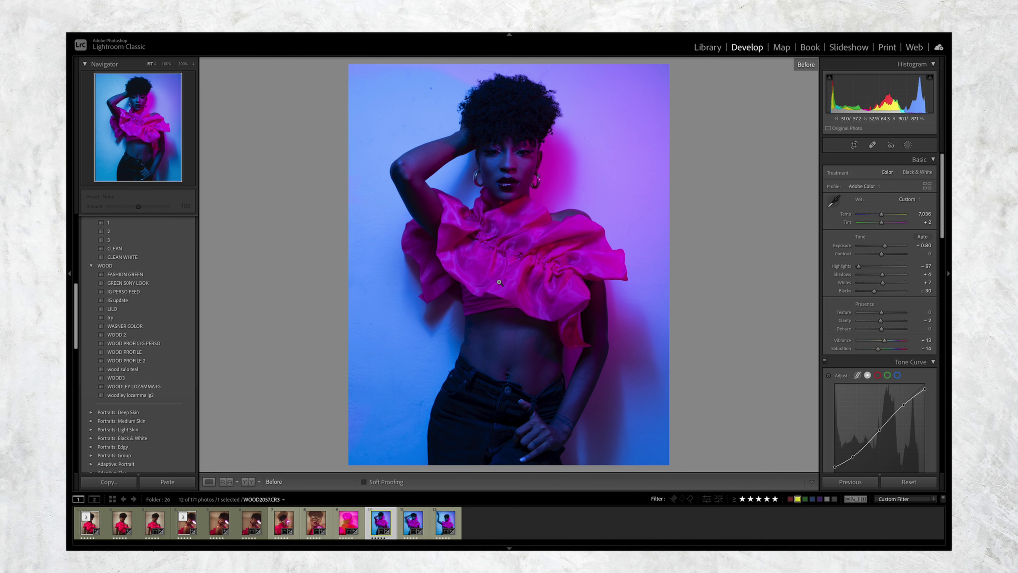
key(backslash)
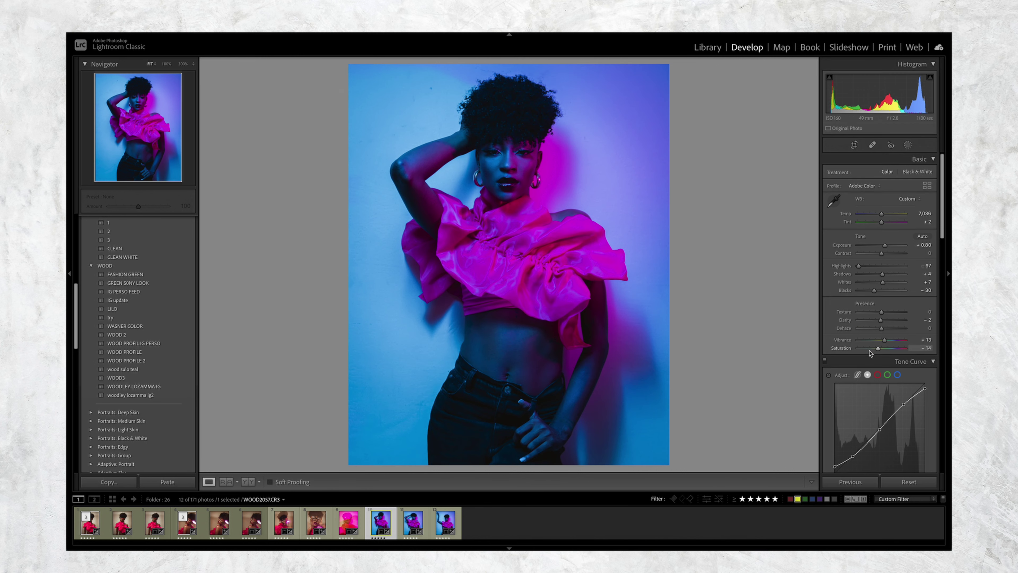
scroll(870, 353, down, 5)
scroll(870, 352, down, 8)
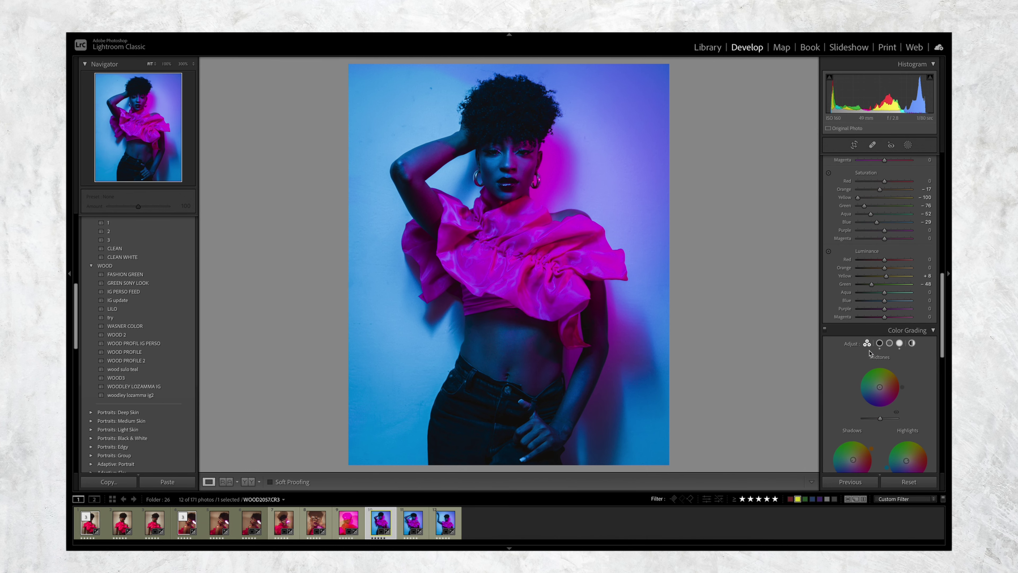
scroll(869, 353, up, 5)
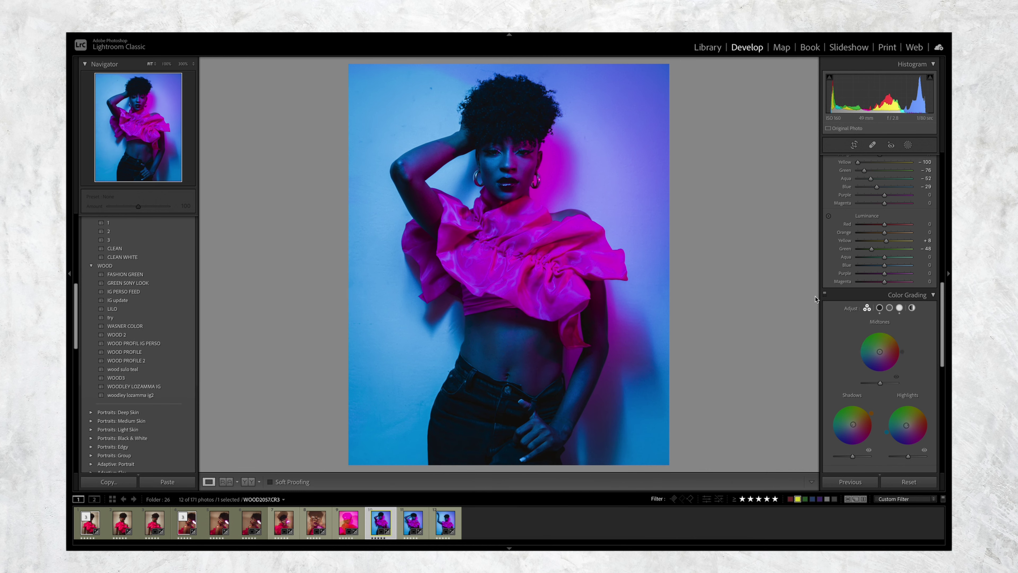
Switch repeatedly between the before and after views of the blue and pink portrait
key(backslash)
key(backslash)
key(backslash)
key(backslash)
key(backslash)
key(backslash)
Examine the portrait's HSL, Tone Curve and Basic adjustments
scroll(909, 274, up, 10)
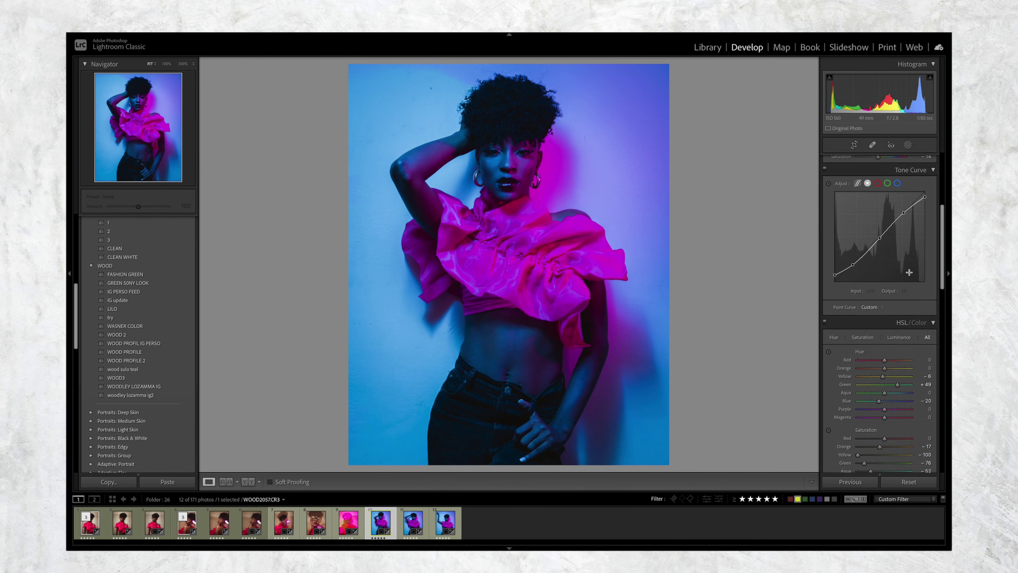
scroll(910, 275, down, 4)
scroll(911, 275, up, 6)
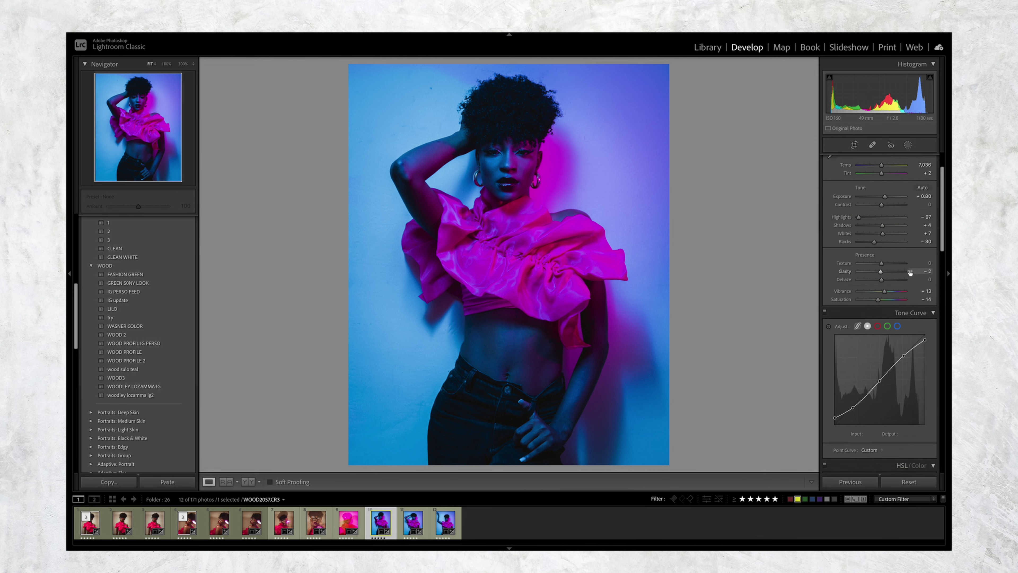
scroll(885, 357, down, 1)
scroll(884, 358, down, 1)
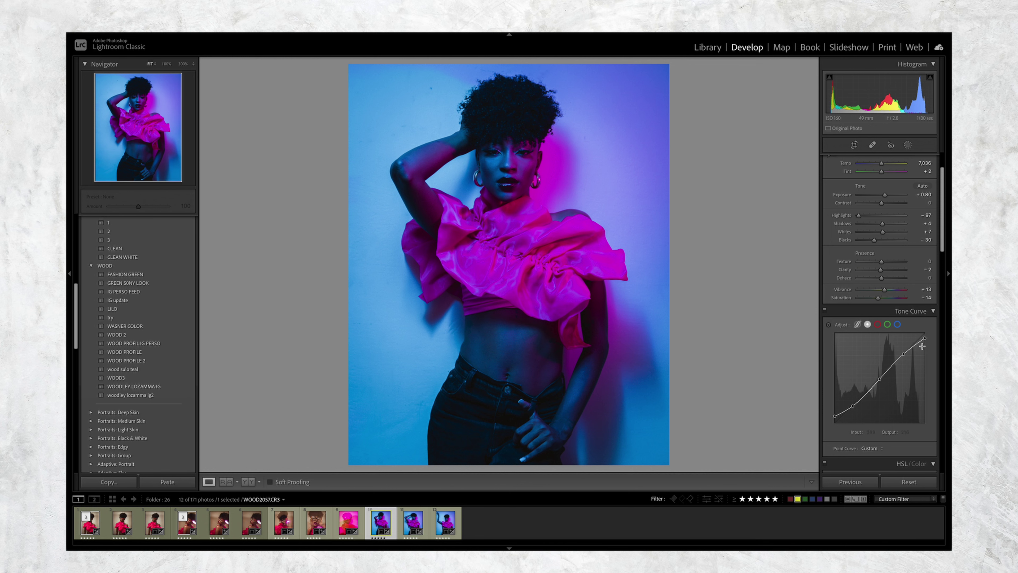
scroll(882, 378, up, 6)
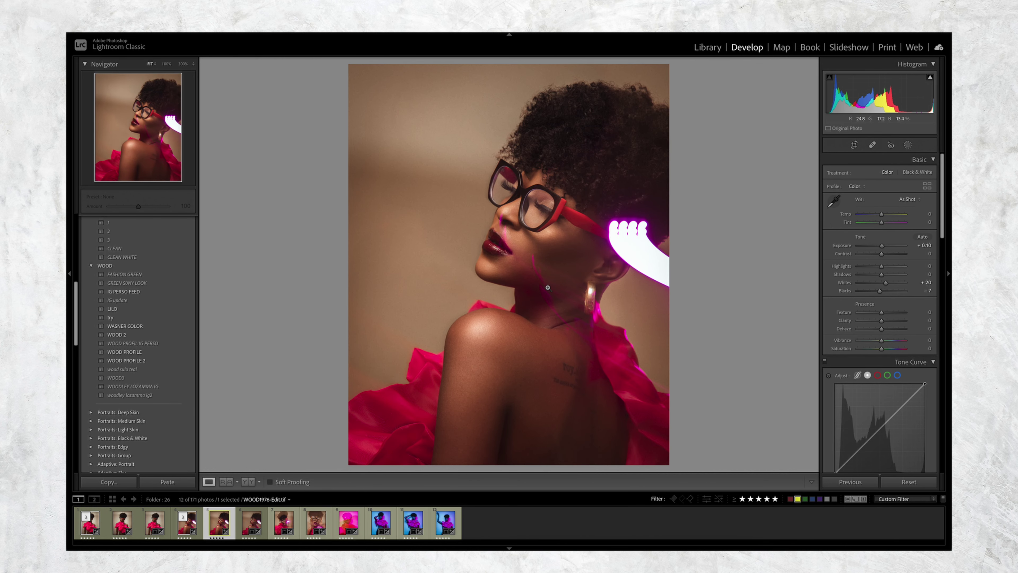
Compare the raw photo WOOD1976.CR3 before and after its adjustments, and against its retouched version WOOD1976-Edit.tif
key(Right)
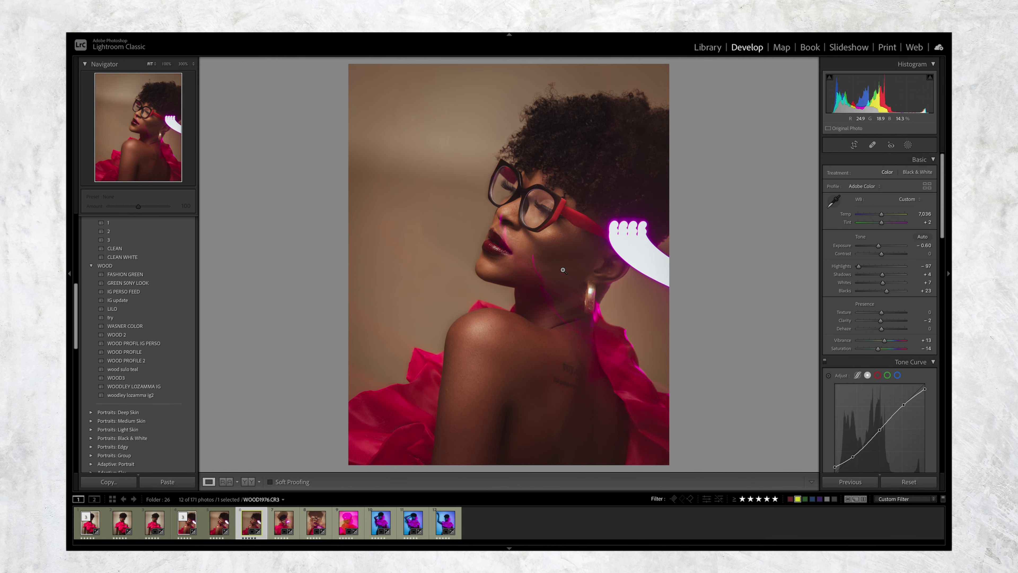
key(backslash)
key(backslash)
key(backslash)
key(backslash)
key(Left)
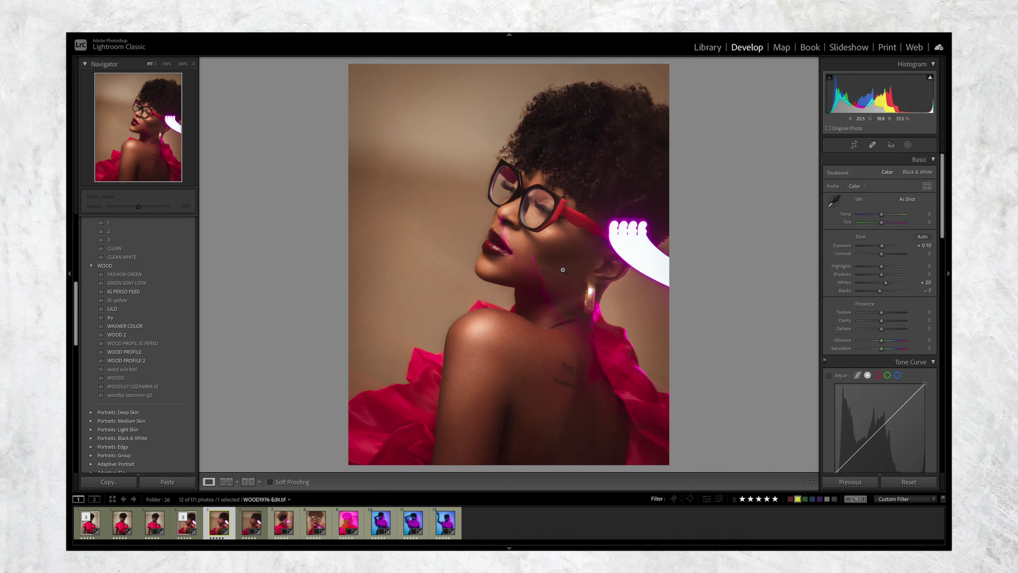
Select the blue and pink portrait WOOD2057.CR3 and open it for editing in Adobe Photoshop 2023
click(380, 521)
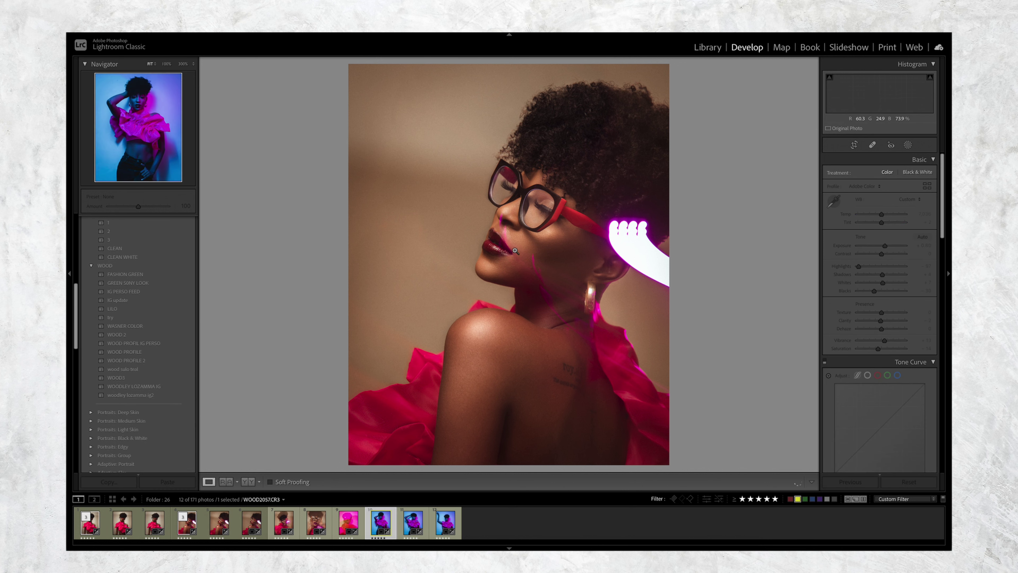
click(529, 183)
click(491, 198)
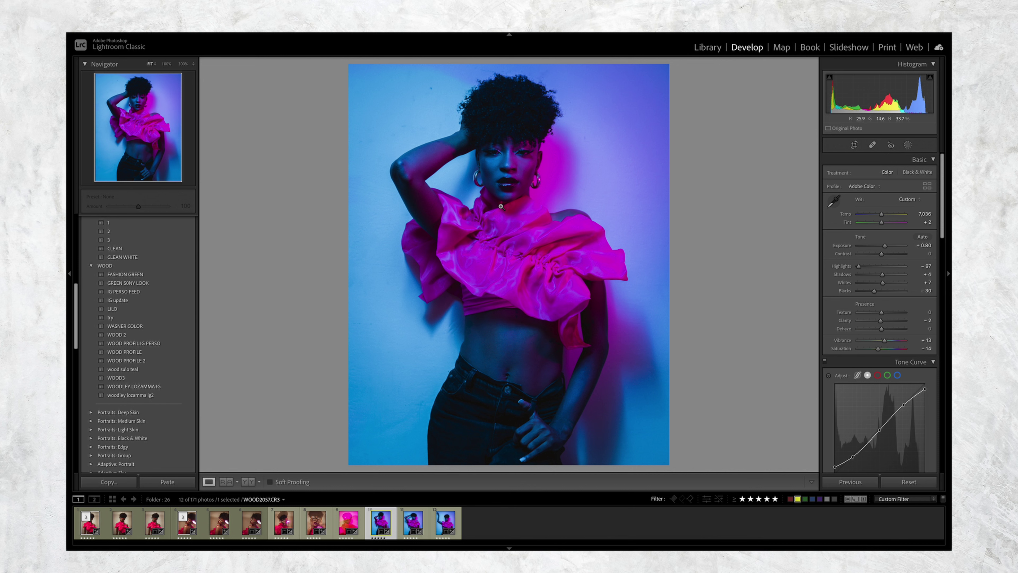
key(ctrl+e)
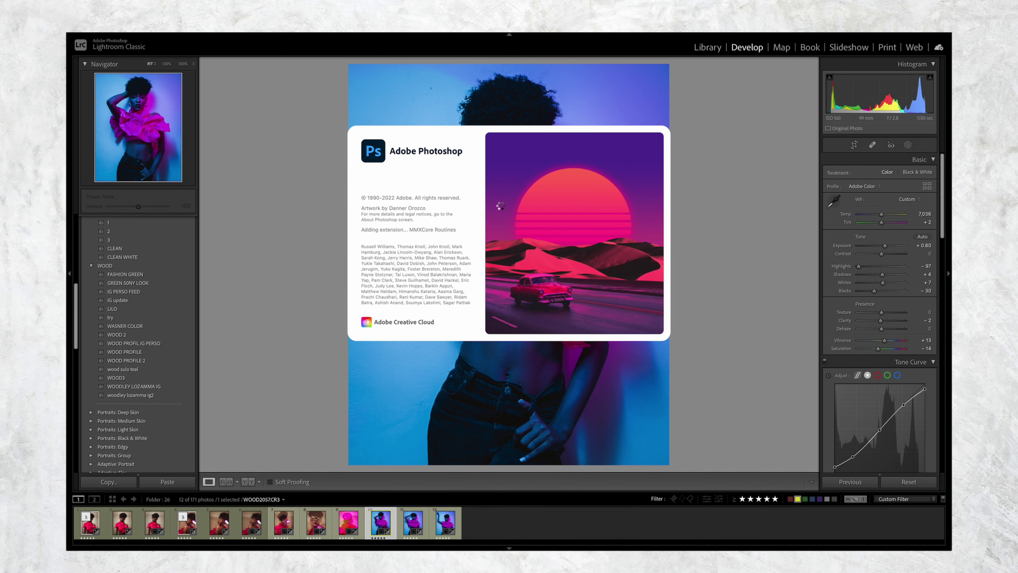
right_click(561, 238)
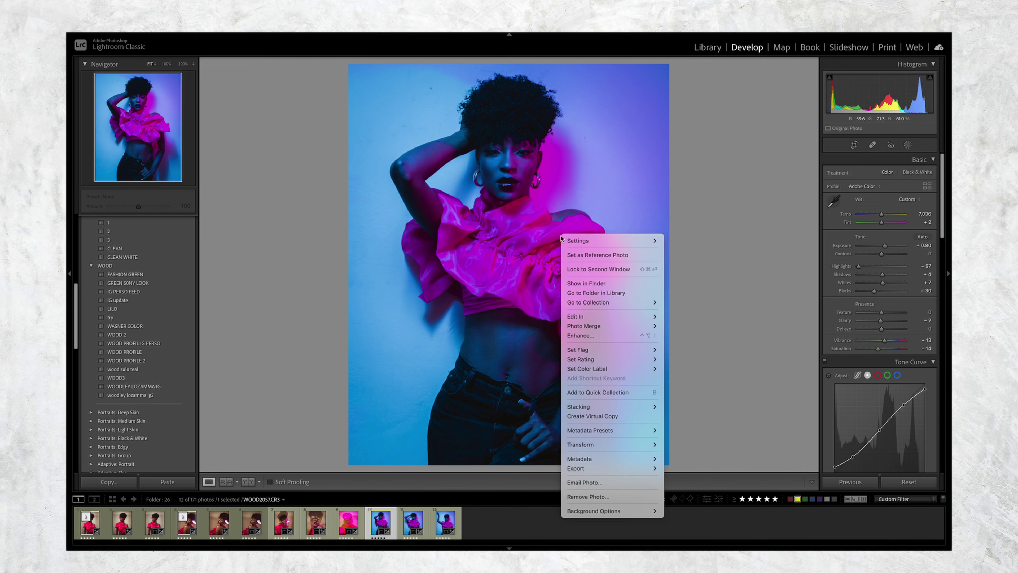
mouse_move(597, 316)
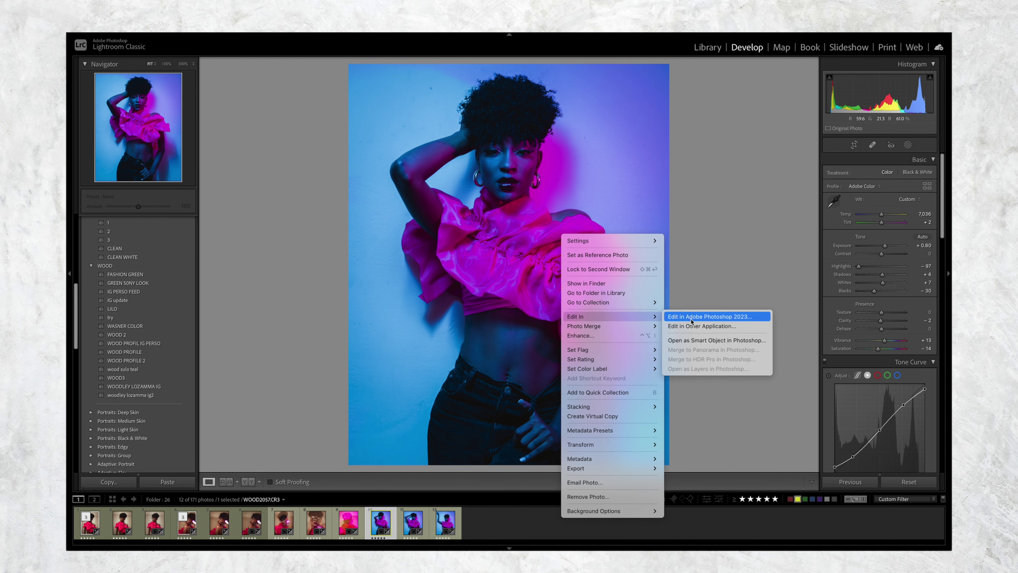
click(738, 245)
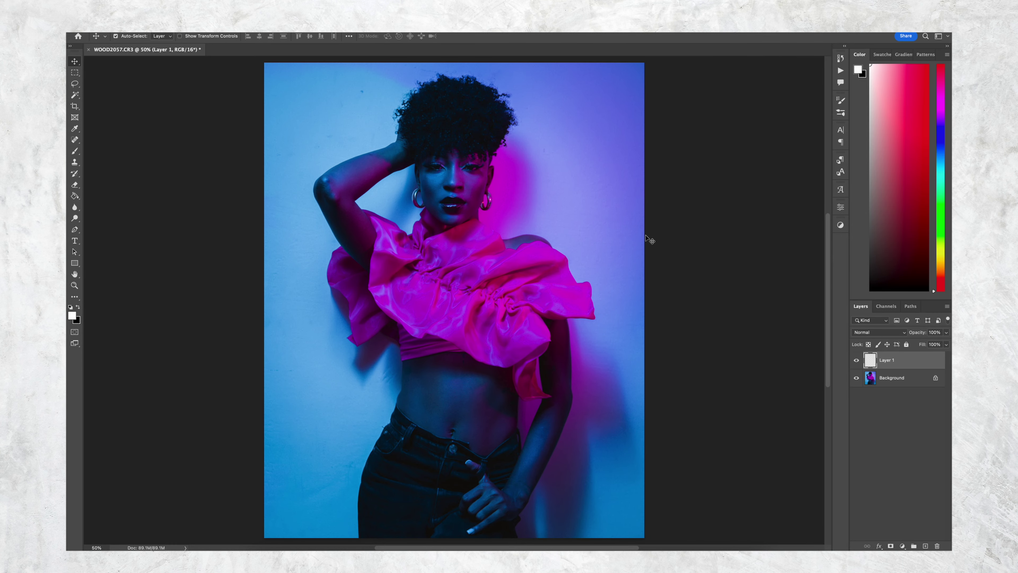
Delete the existing blank layer and add a new empty layer above the Background
key(Delete)
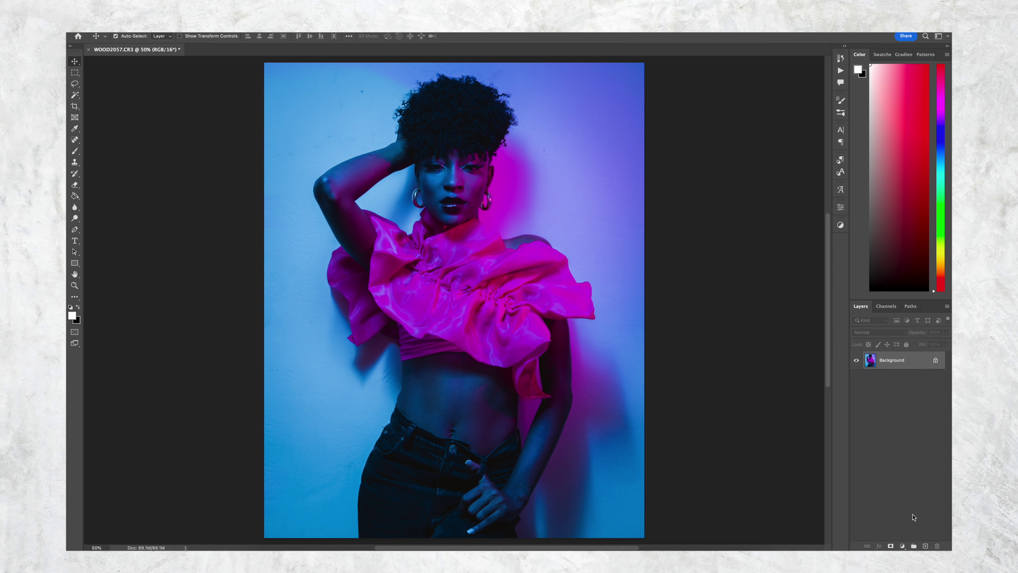
click(926, 546)
click(925, 546)
key(Delete)
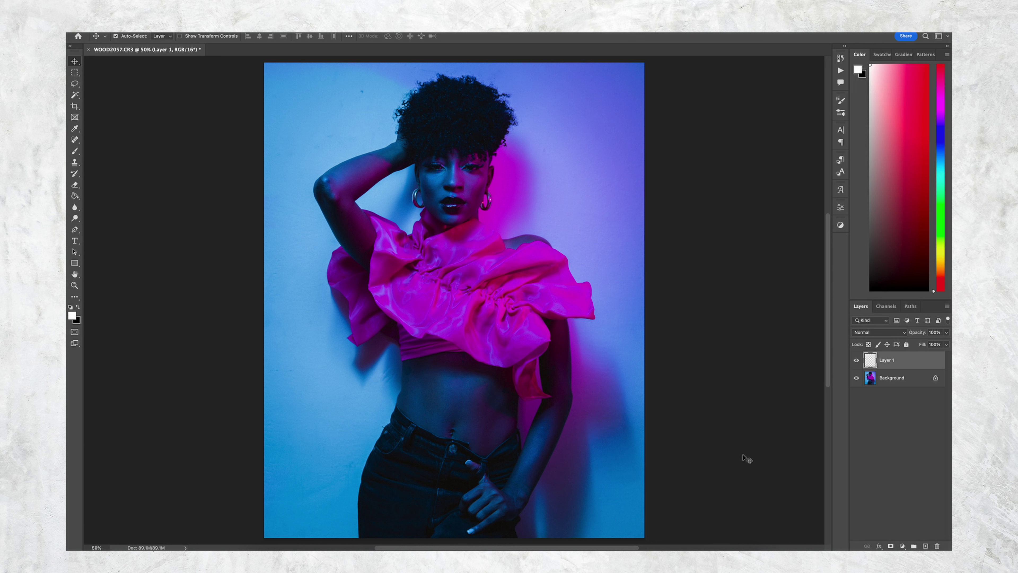
Choose the Spot Healing Brush with Sample All Layers on and remove the dark spot on the blue wall beside the hair
key(j)
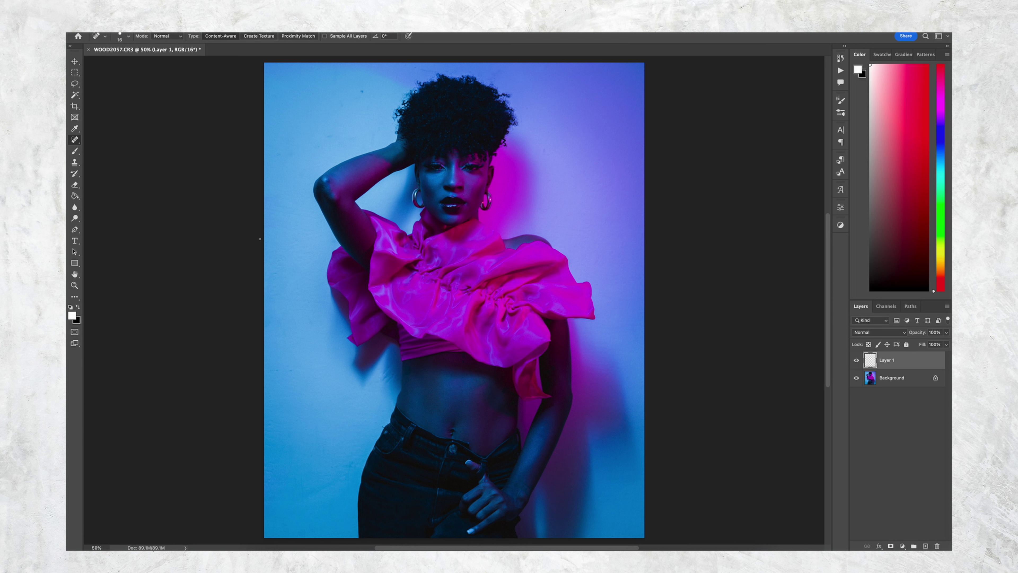
right_click(79, 141)
click(97, 140)
drag(373, 99, 421, 100)
mouse_move(362, 116)
mouse_down()
mouse_move(393, 147)
mouse_move(393, 174)
mouse_up()
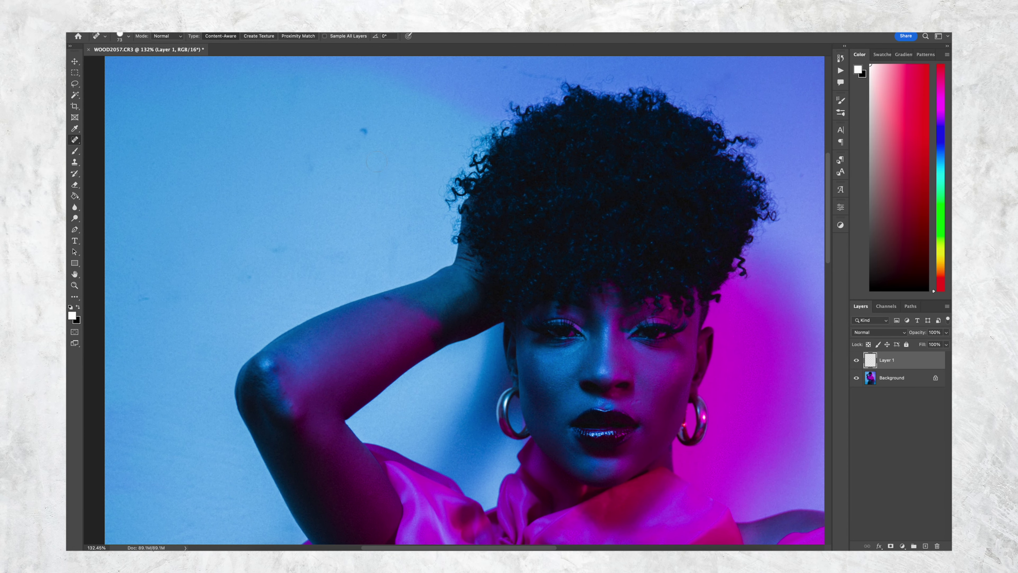
click(363, 136)
click(357, 138)
click(359, 114)
click(365, 136)
Heal the faint marks on the blue wall above the raised arm
click(390, 244)
drag(316, 170, 308, 196)
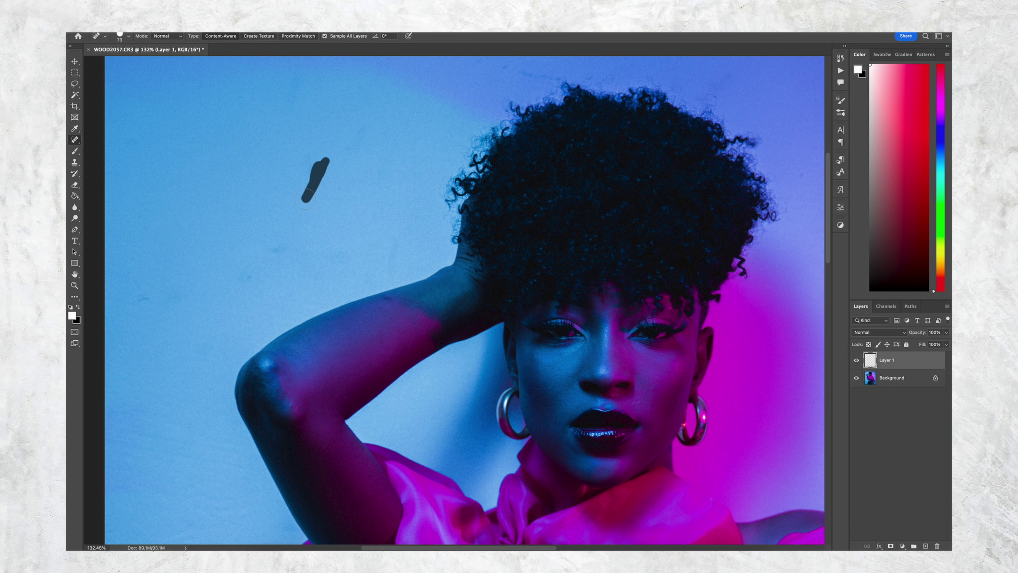
drag(284, 240, 261, 269)
drag(252, 276, 236, 293)
Heal the marks on the blue wall outside the raised elbow
drag(292, 245, 461, 123)
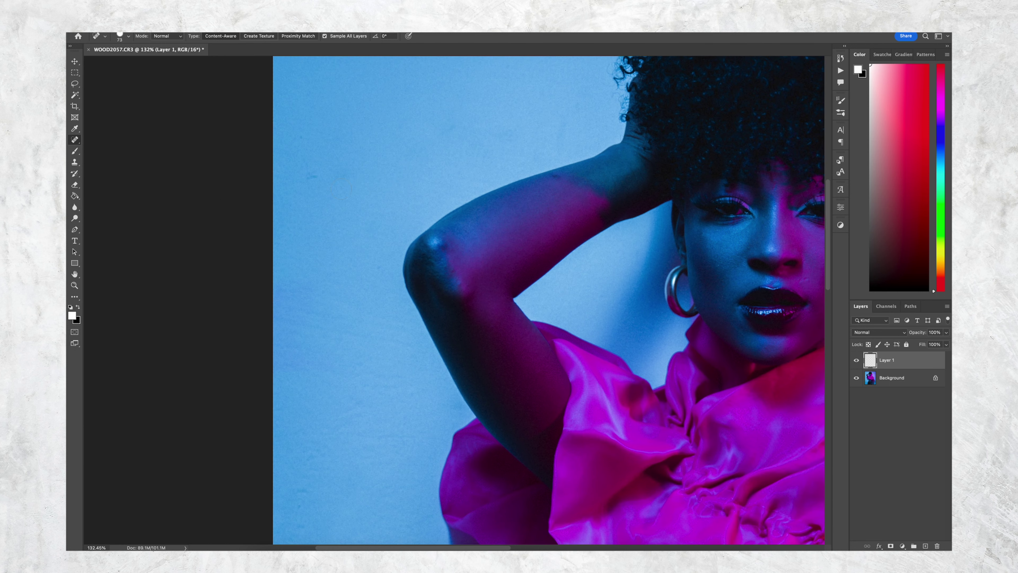
drag(343, 196, 355, 196)
drag(349, 176, 316, 180)
drag(320, 172, 305, 185)
drag(297, 222, 341, 193)
Adjust the healing brush size and heal the marks on the wall just above the hair
mouse_move(524, 144)
mouse_down()
mouse_move(570, 122)
mouse_move(446, 208)
mouse_move(383, 212)
mouse_up()
key(bracketleft)
key(bracketleft)
key(bracketleft)
drag(367, 123, 355, 122)
drag(394, 131, 383, 134)
mouse_move(396, 134)
mouse_down()
mouse_move(431, 134)
mouse_move(371, 128)
mouse_up()
click(418, 132)
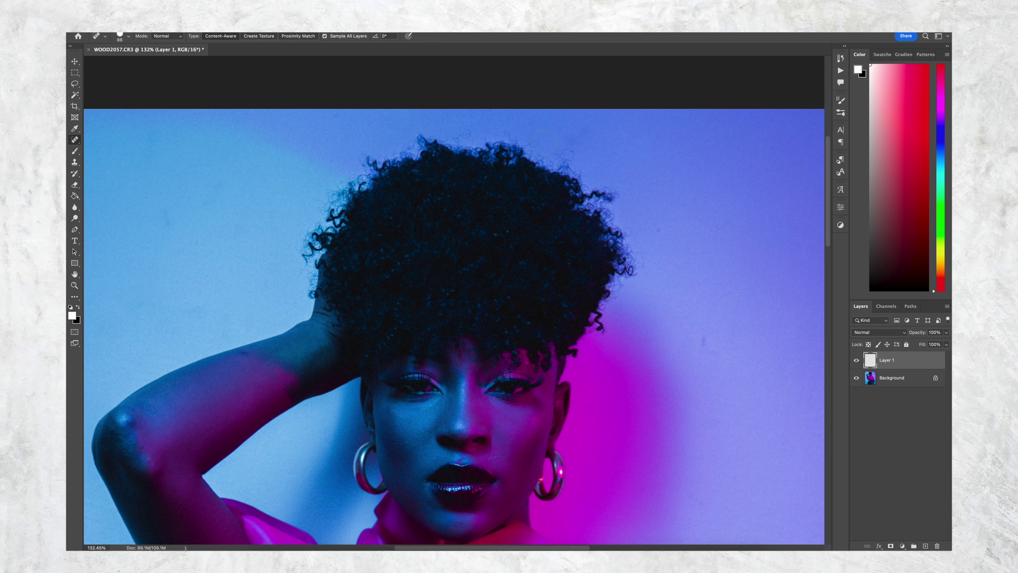
drag(569, 136, 581, 140)
Heal the small marks on the blue and purple wall areas on either side of the hair
drag(602, 327, 632, 269)
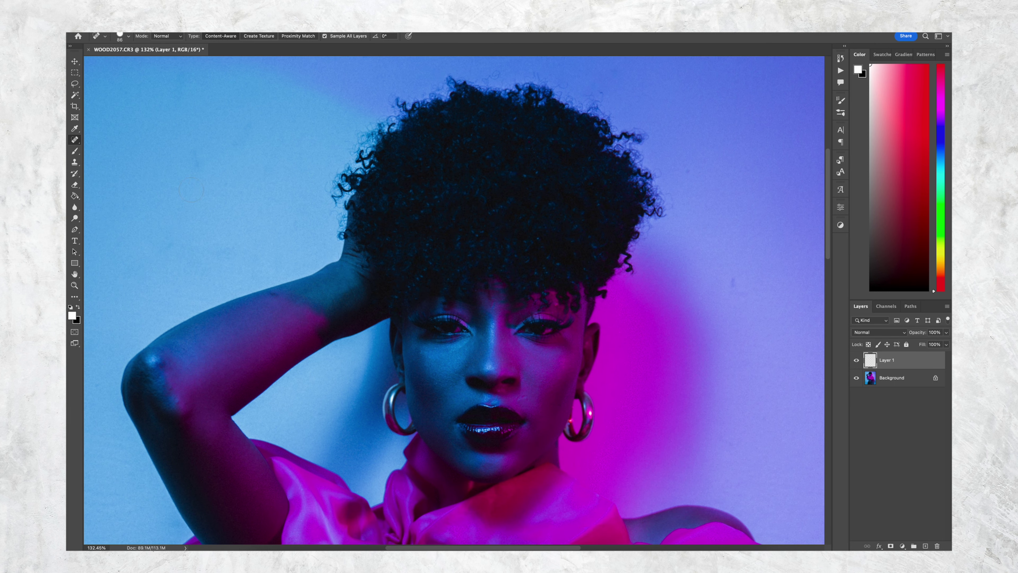
mouse_move(201, 159)
mouse_down()
mouse_move(232, 148)
mouse_move(202, 163)
mouse_up()
drag(229, 141, 245, 132)
drag(549, 197, 346, 220)
drag(535, 294, 527, 314)
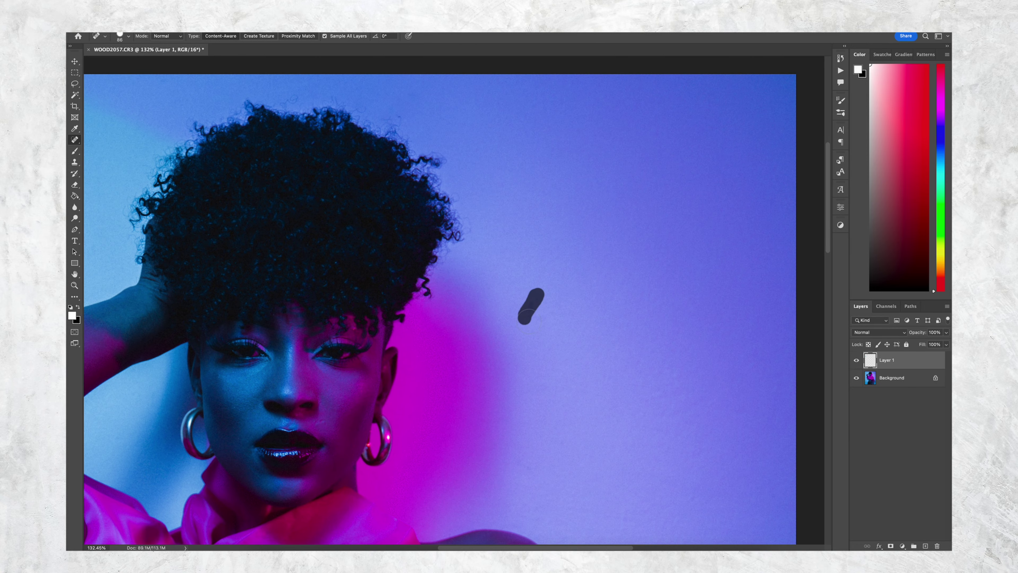
Heal the marks on the lower part of the wall beside the model's hips
drag(555, 443, 547, 189)
drag(577, 364, 560, 181)
drag(503, 350, 556, 153)
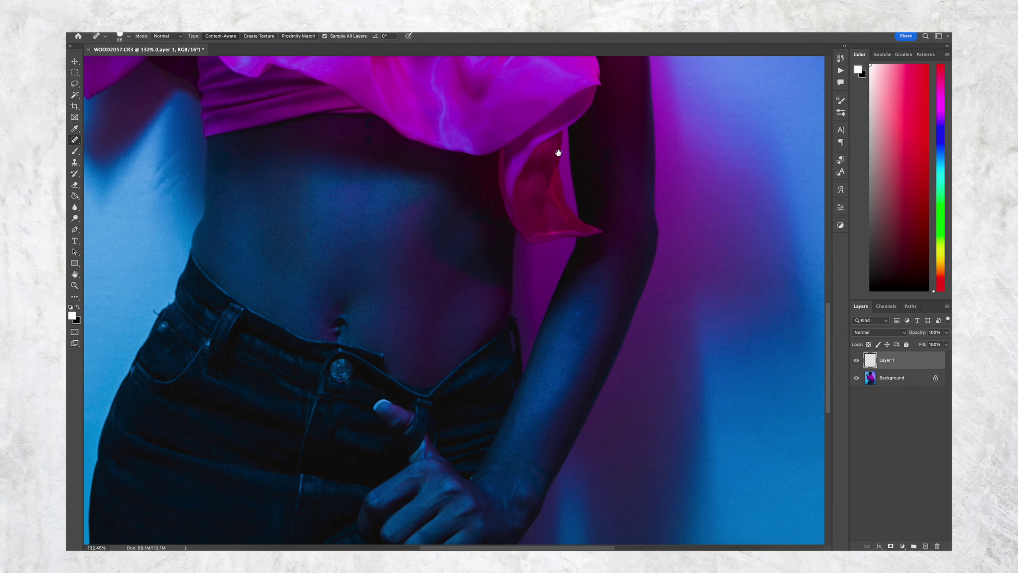
drag(481, 428, 515, 168)
drag(564, 359, 422, 268)
drag(809, 62, 579, 361)
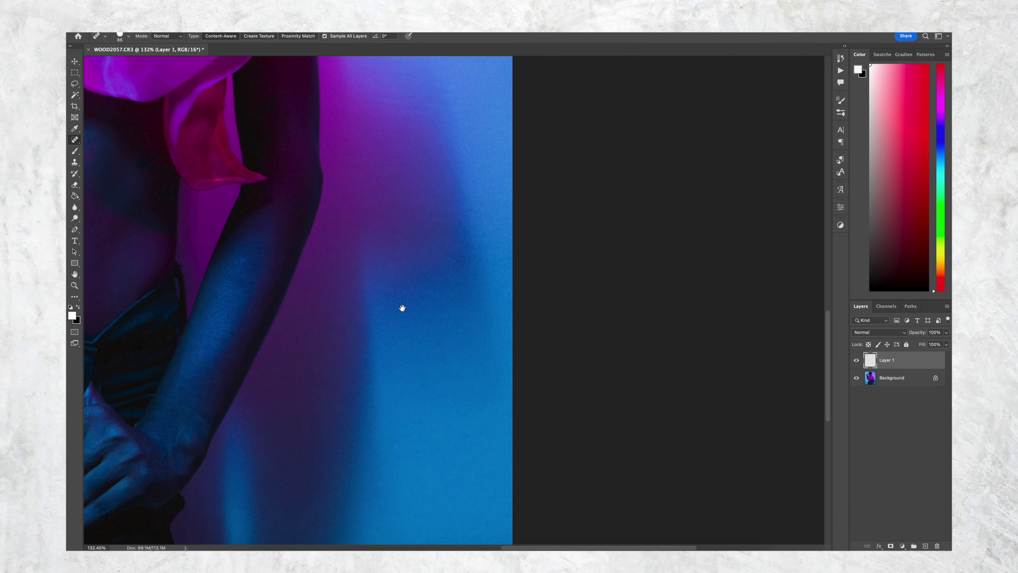
drag(357, 332, 741, 209)
drag(479, 275, 486, 332)
drag(282, 305, 278, 361)
drag(279, 322, 279, 281)
drag(348, 385, 368, 342)
drag(465, 327, 492, 325)
Heal the long horizontal mark on the blue wall beside the waist
drag(492, 179, 407, 344)
mouse_move(498, 237)
mouse_down()
mouse_move(504, 265)
mouse_move(489, 258)
mouse_move(495, 240)
mouse_move(468, 286)
mouse_move(489, 256)
mouse_up()
drag(281, 235, 222, 233)
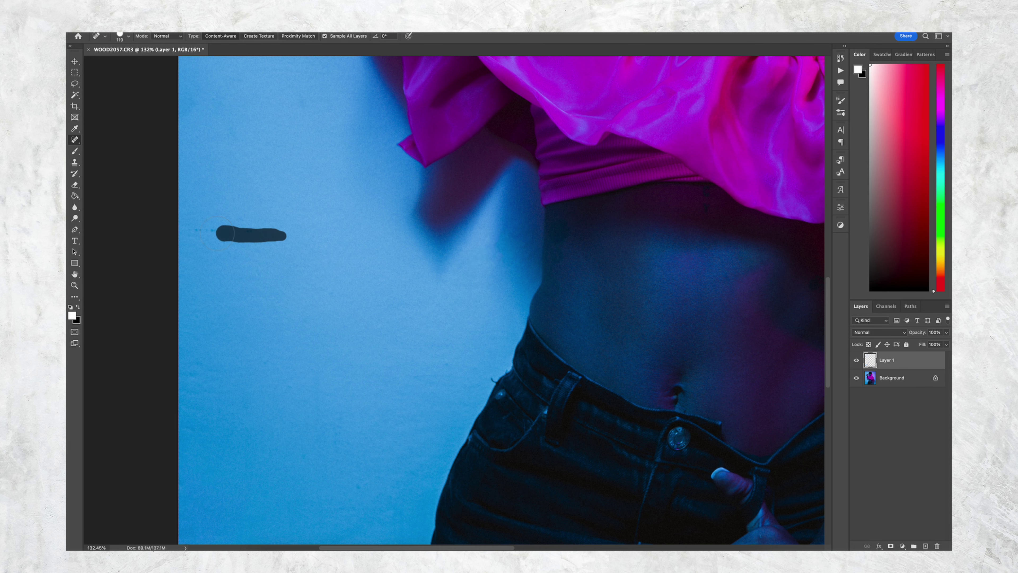
click(252, 222)
Heal the marks along the outer edge of the blue wall beside the pink sleeve
drag(293, 178, 268, 311)
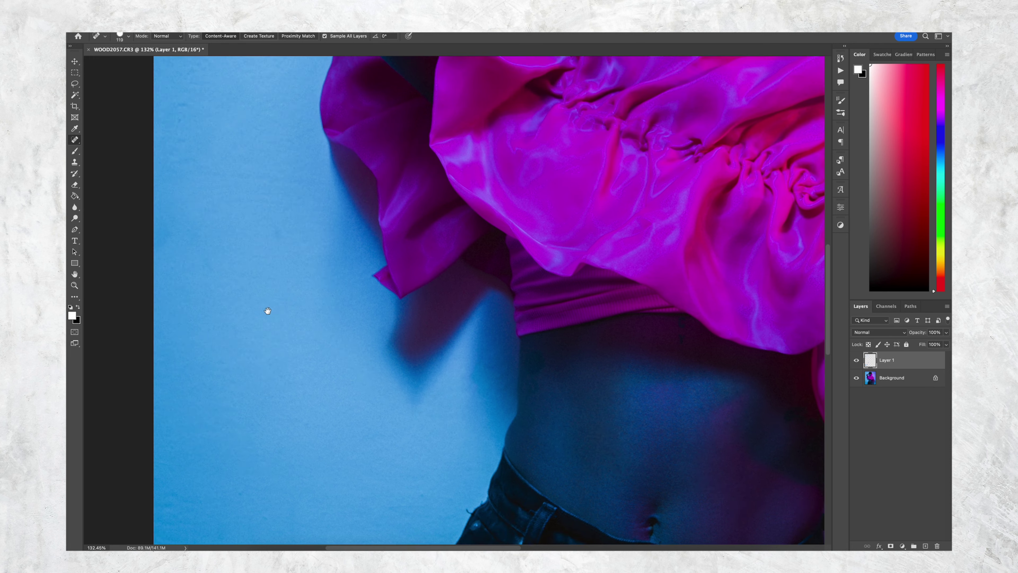
drag(283, 208, 280, 275)
drag(186, 169, 174, 186)
drag(178, 205, 168, 217)
mouse_move(222, 175)
mouse_down()
mouse_move(297, 287)
mouse_move(296, 248)
mouse_move(337, 267)
mouse_move(332, 310)
mouse_up()
Heal the small skin blemishes along the raised forearm with a smaller brush
drag(339, 212, 299, 340)
drag(442, 276, 379, 256)
scroll(461, 265, up, 5)
click(423, 252)
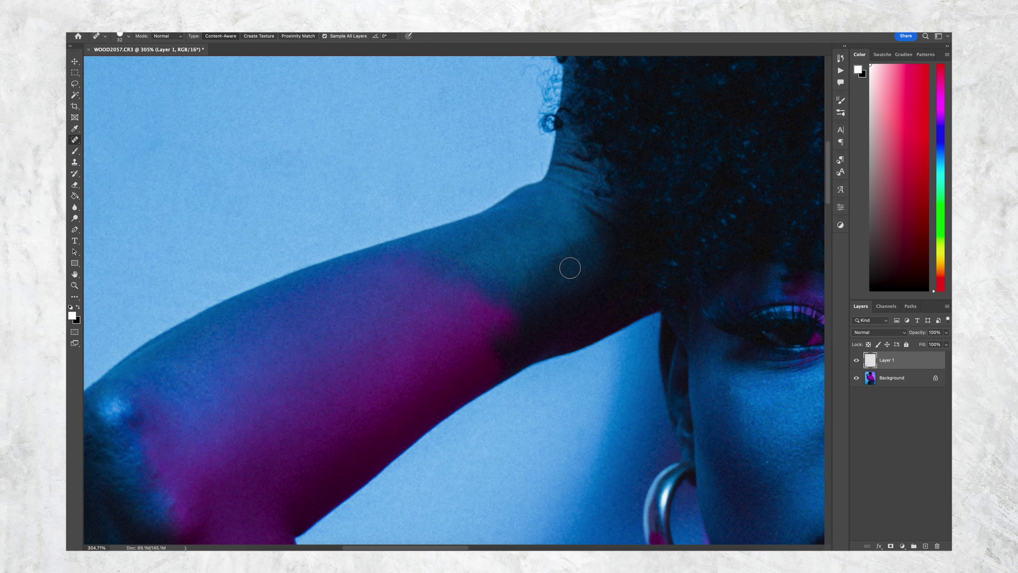
drag(569, 268, 563, 235)
mouse_move(533, 265)
mouse_down()
mouse_move(541, 282)
mouse_move(509, 191)
mouse_move(516, 198)
mouse_up()
mouse_move(283, 298)
mouse_down()
mouse_move(288, 248)
mouse_move(274, 243)
mouse_move(279, 283)
mouse_up()
click(297, 306)
click(310, 325)
drag(334, 228, 335, 227)
Heal the small skin blemishes on the blue-lit cheek below the eye with a smaller healing brush
scroll(372, 273, down, 5)
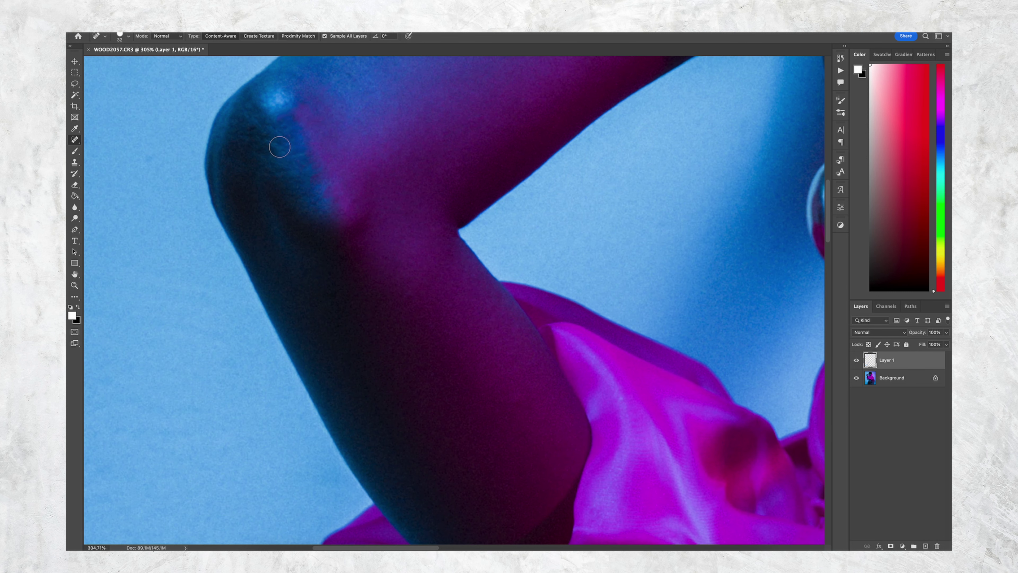
drag(483, 369, 386, 191)
drag(499, 178, 292, 407)
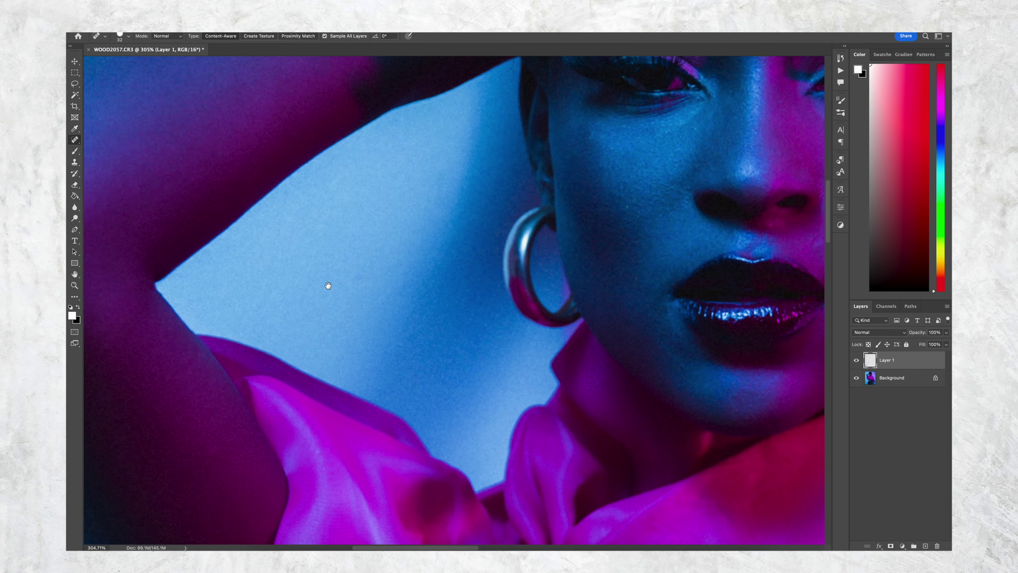
drag(541, 208, 361, 289)
drag(455, 316, 445, 314)
drag(454, 295, 446, 295)
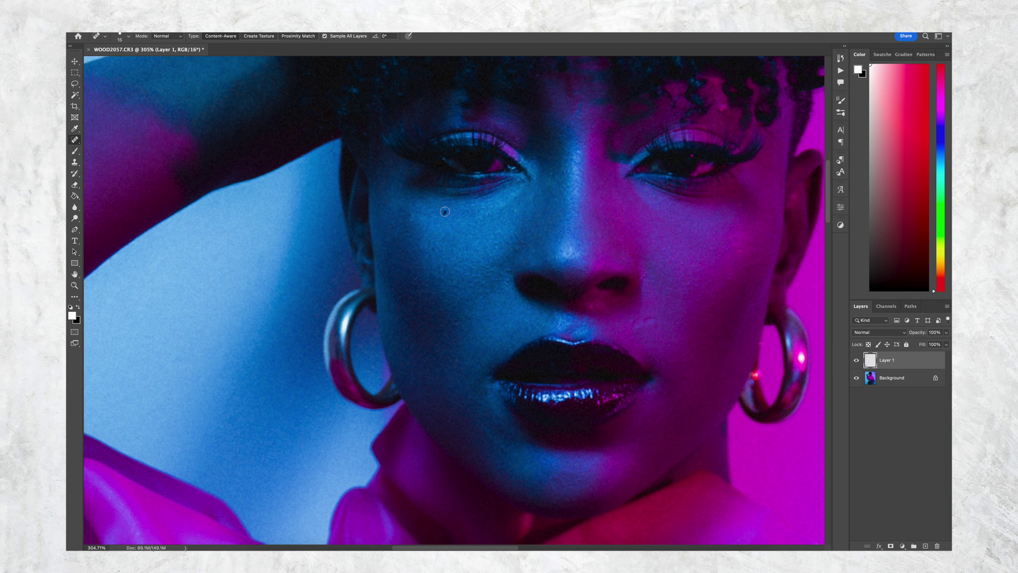
drag(426, 232, 426, 233)
drag(423, 243, 395, 214)
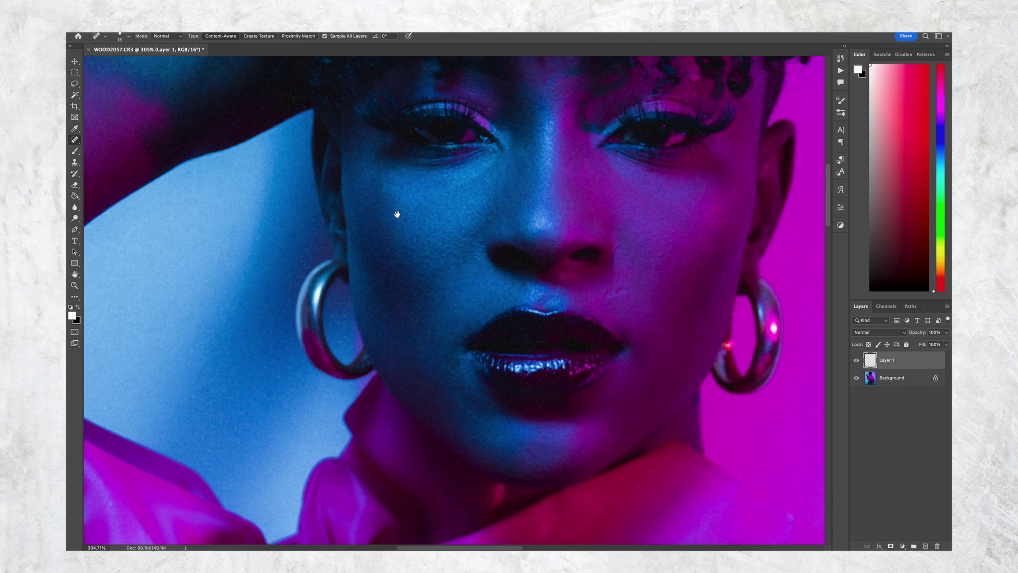
drag(366, 147, 382, 154)
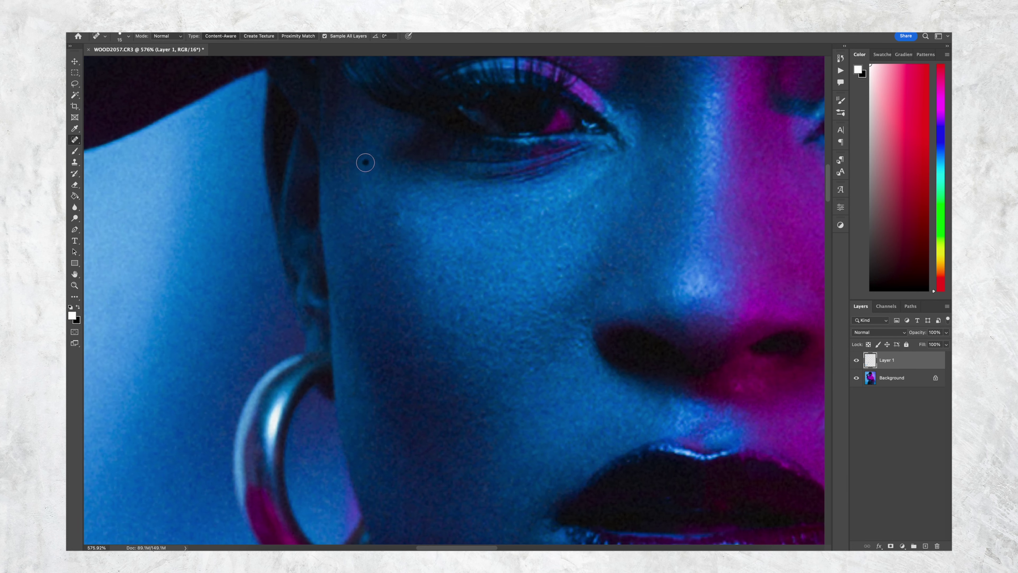
Heal the remaining marks between the blue-lit cheek and the bridge of the nose
scroll(426, 225, down, 8)
scroll(426, 226, up, 6)
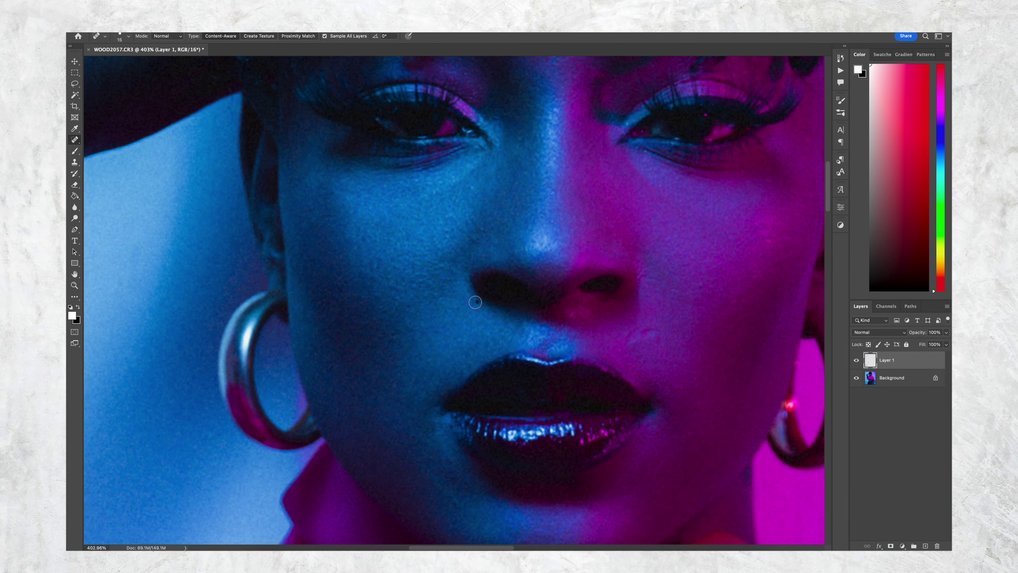
click(479, 233)
click(445, 234)
drag(470, 192, 442, 217)
mouse_move(522, 168)
mouse_down()
mouse_move(515, 179)
mouse_move(532, 169)
mouse_up()
Heal the blemishes between the nose and the mouth corner on the pink-lit side of the face
drag(650, 351, 662, 341)
click(576, 315)
click(645, 335)
scroll(673, 346, right, 5)
scroll(673, 346, up, 3)
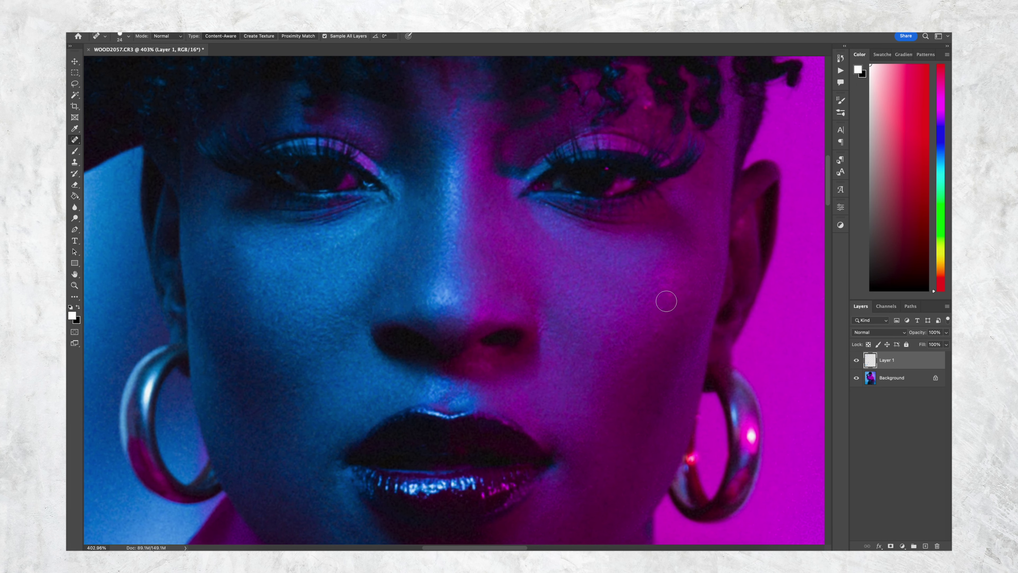
Heal the small spots on the forehead, between the eyebrows and along the nose with a smaller brush
click(646, 103)
ctrl+alt+drag(498, 133, 490, 132)
drag(481, 122, 476, 128)
drag(458, 169, 447, 172)
drag(514, 233, 516, 214)
Heal the small blemishes on the chin and along the pink-lit jaw
scroll(516, 213, down, 7)
scroll(516, 213, left, 3)
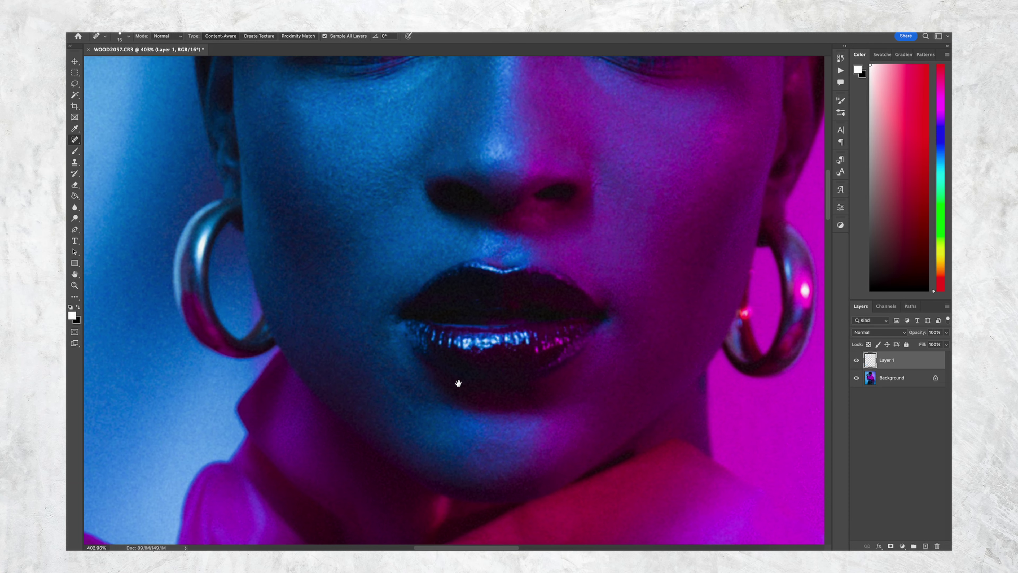
scroll(458, 383, down, 5)
scroll(465, 321, left, 3)
click(464, 316)
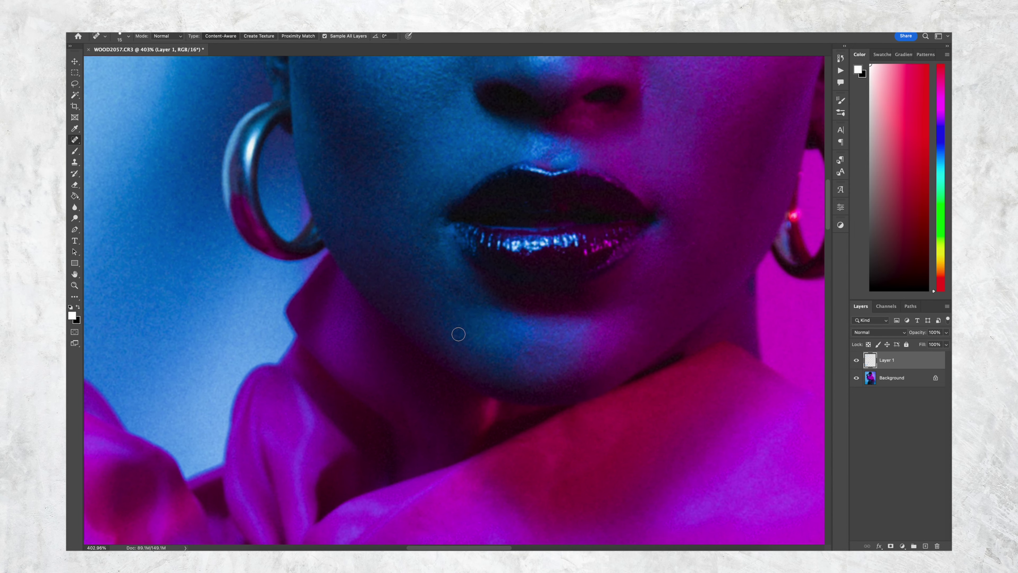
click(537, 361)
drag(687, 248, 698, 240)
drag(686, 263, 655, 255)
Try Spot Healing strokes across the face and blue wall on a new empty layer
scroll(655, 255, down, 4)
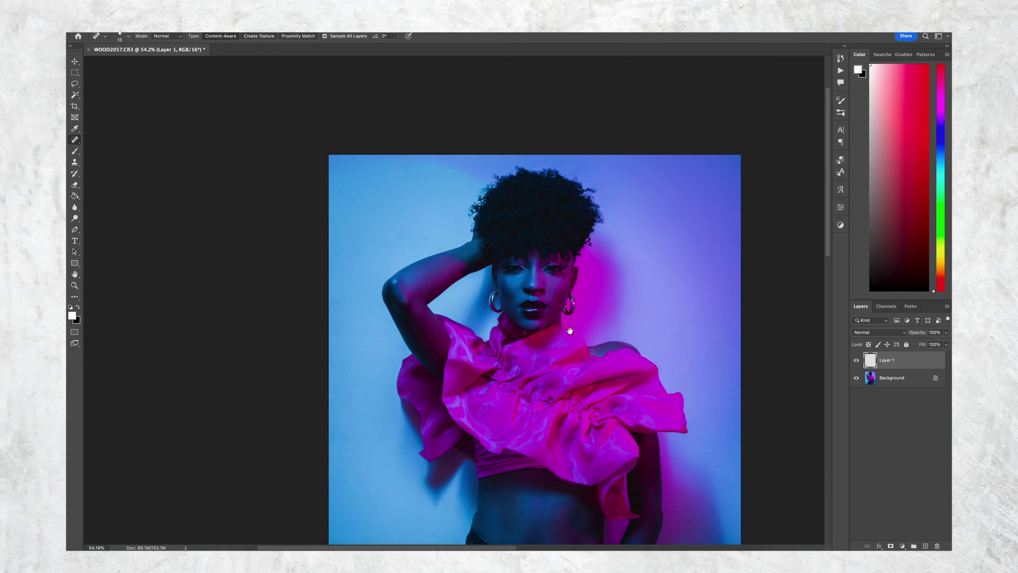
scroll(568, 330, down, 3)
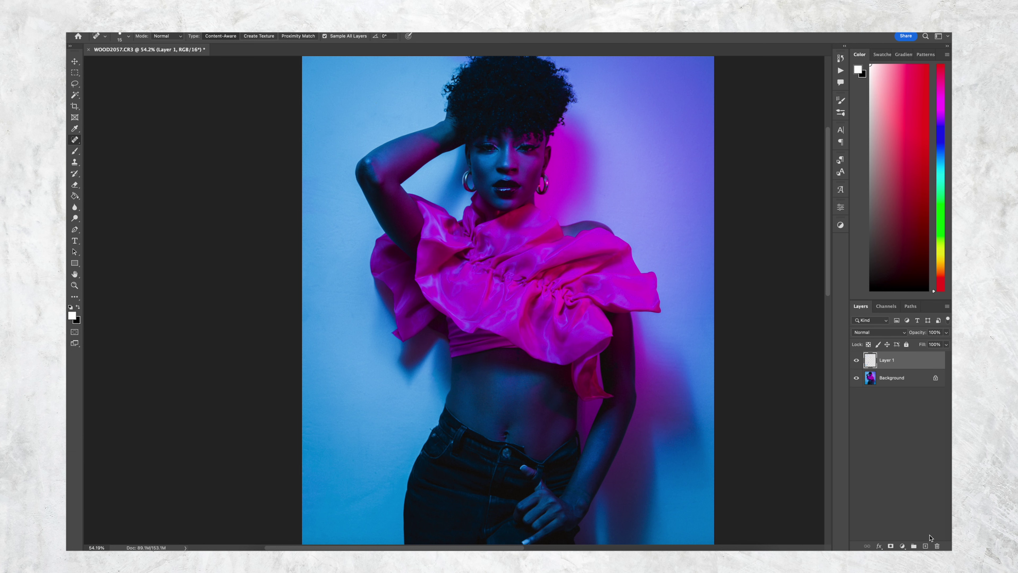
click(924, 546)
mouse_move(643, 220)
mouse_down()
mouse_move(494, 142)
mouse_move(546, 262)
mouse_up()
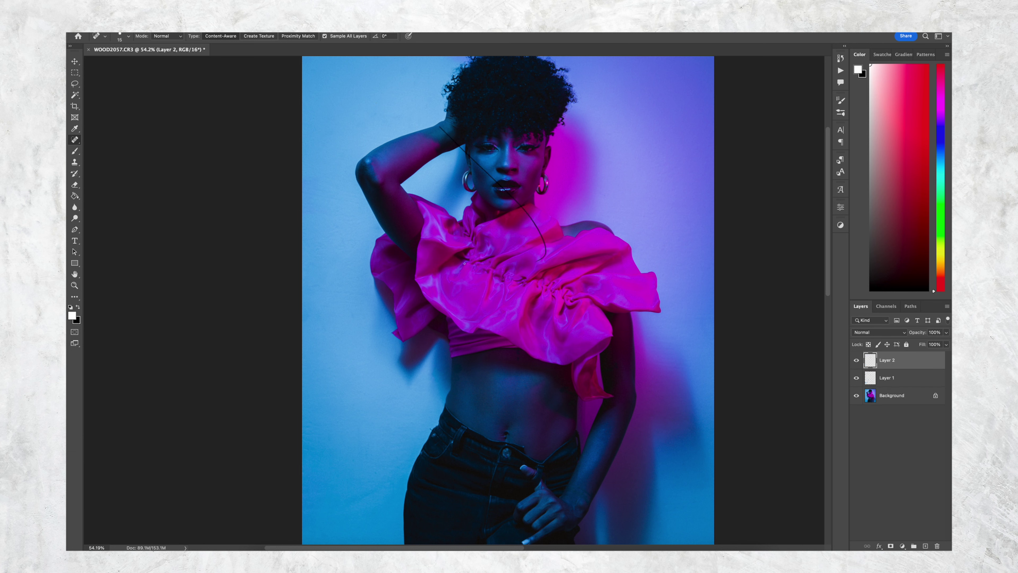
drag(343, 192, 454, 253)
drag(300, 249, 397, 302)
drag(300, 271, 370, 356)
drag(299, 350, 348, 408)
Paint faint white brush strokes over the wall on both sides of the model, and delete that extra layer
key(b)
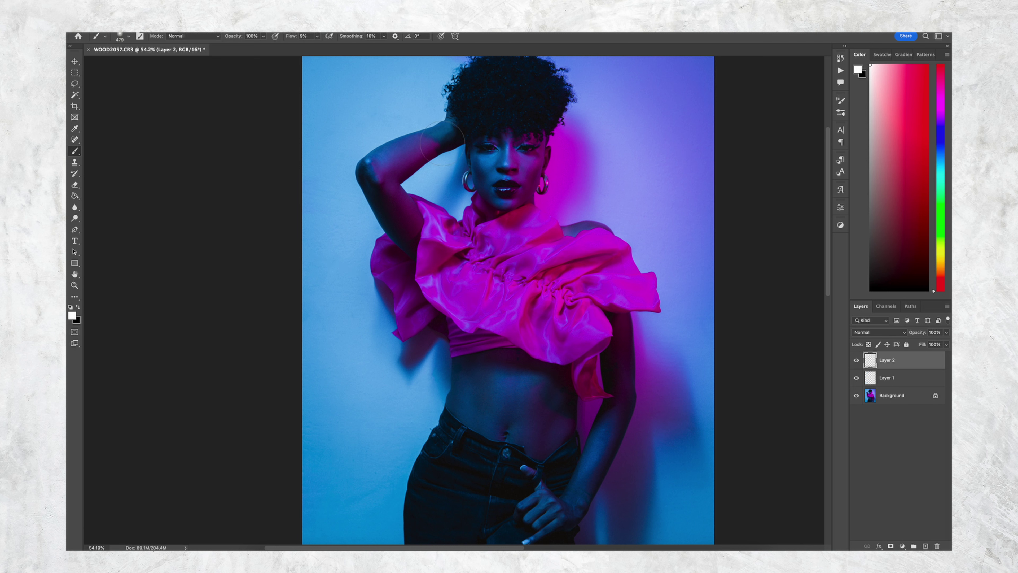
drag(471, 176, 395, 167)
drag(399, 96, 520, 147)
drag(361, 117, 497, 228)
drag(341, 195, 436, 250)
drag(312, 276, 429, 312)
drag(305, 370, 407, 409)
drag(311, 416, 437, 455)
drag(345, 504, 402, 493)
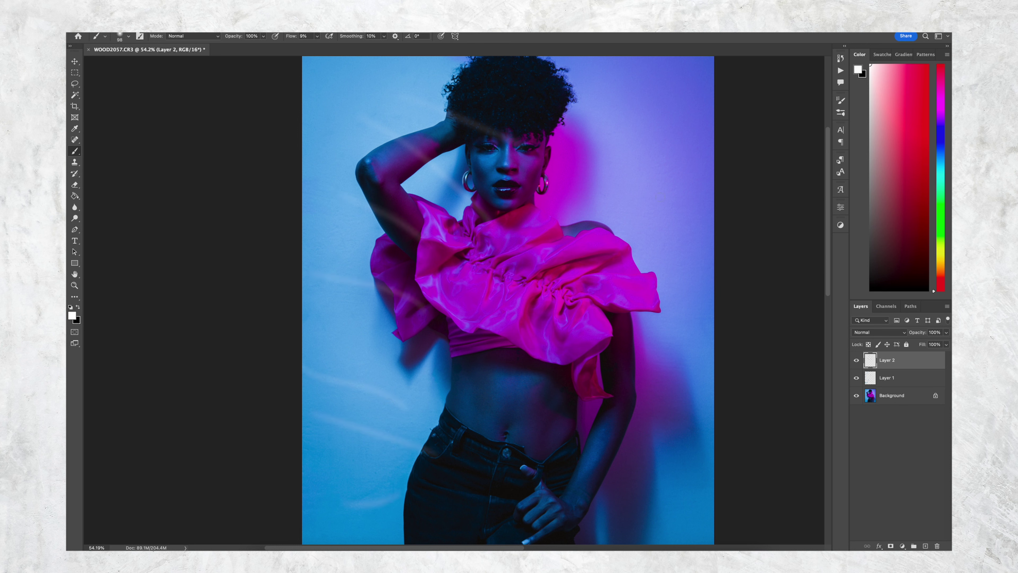
mouse_move(725, 126)
mouse_down()
mouse_move(677, 264)
mouse_move(626, 155)
mouse_up()
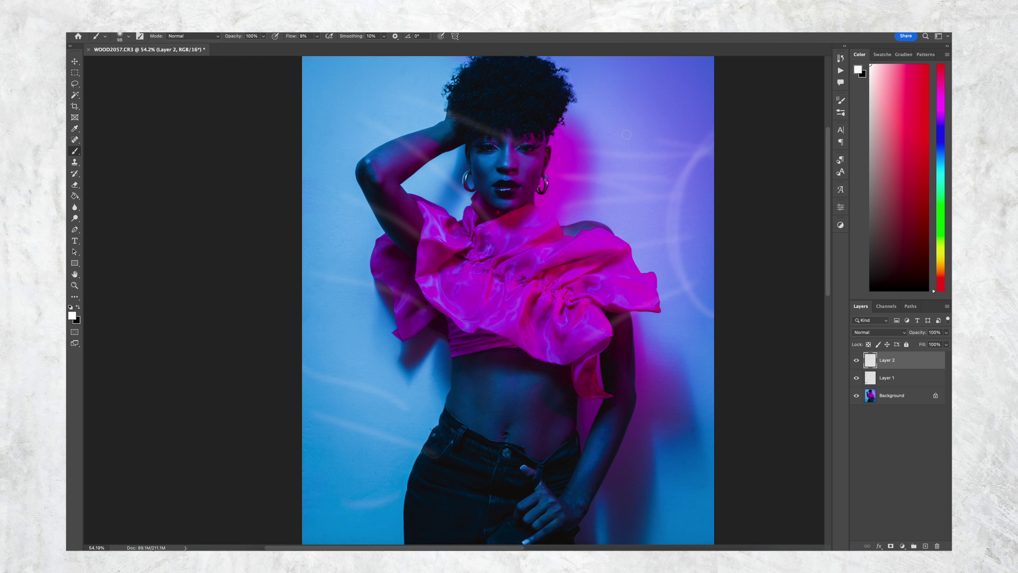
drag(668, 209, 598, 203)
key(Delete)
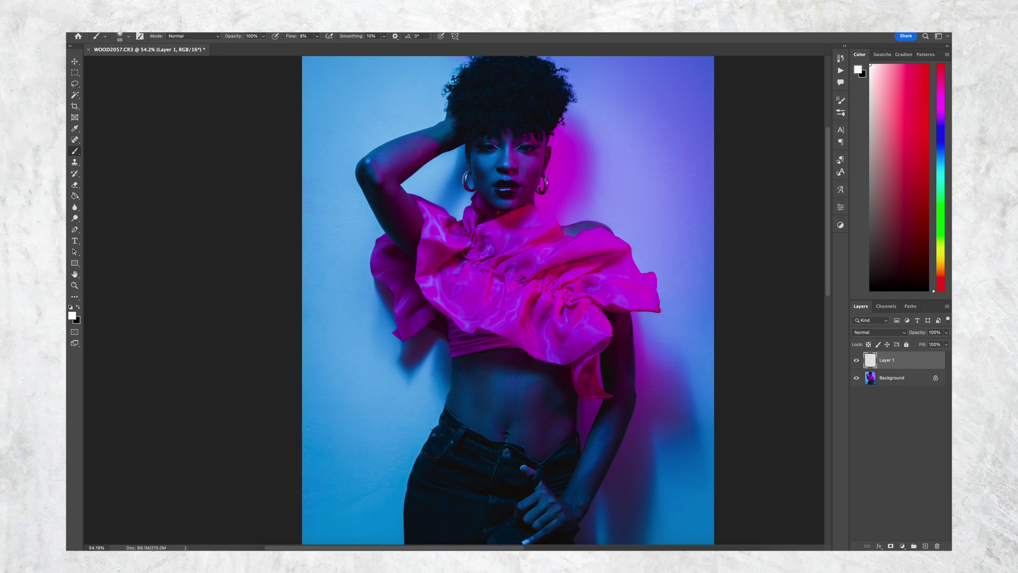
Heal the small mark on the stomach below the pink top with the Spot Healing Brush at size 42
key(j)
scroll(531, 354, up, 5)
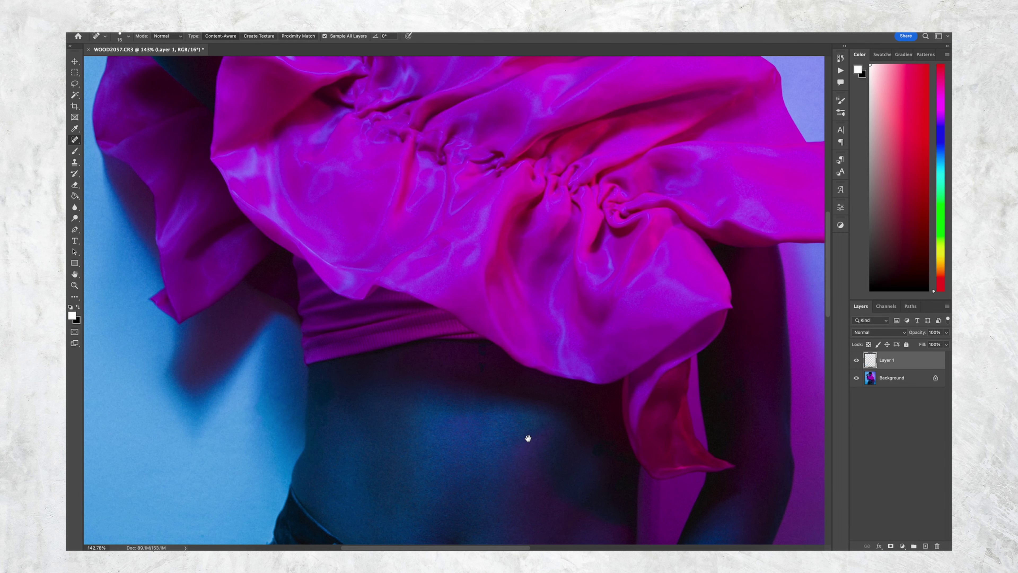
drag(549, 367, 556, 368)
click(558, 330)
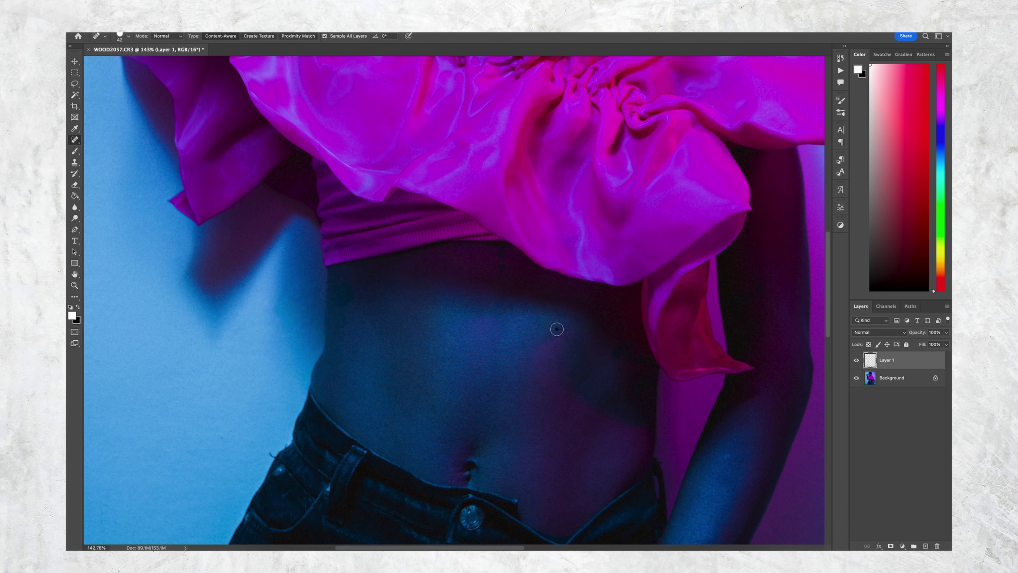
Switch to Lightroom Classic to inspect the unretouched portrait, and return to Photoshop
scroll(501, 355, down, 10)
key(ctrl+Up)
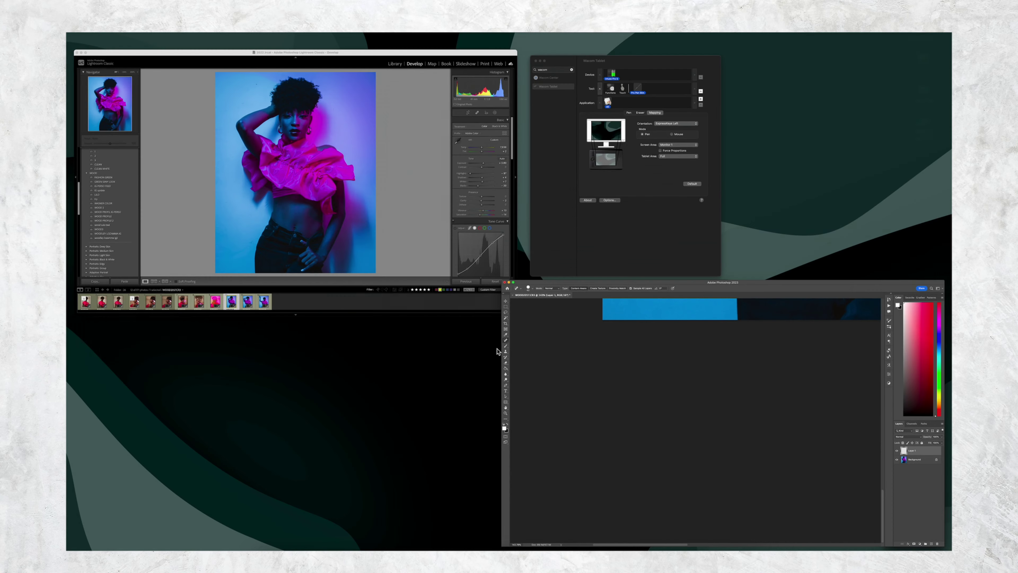
click(480, 229)
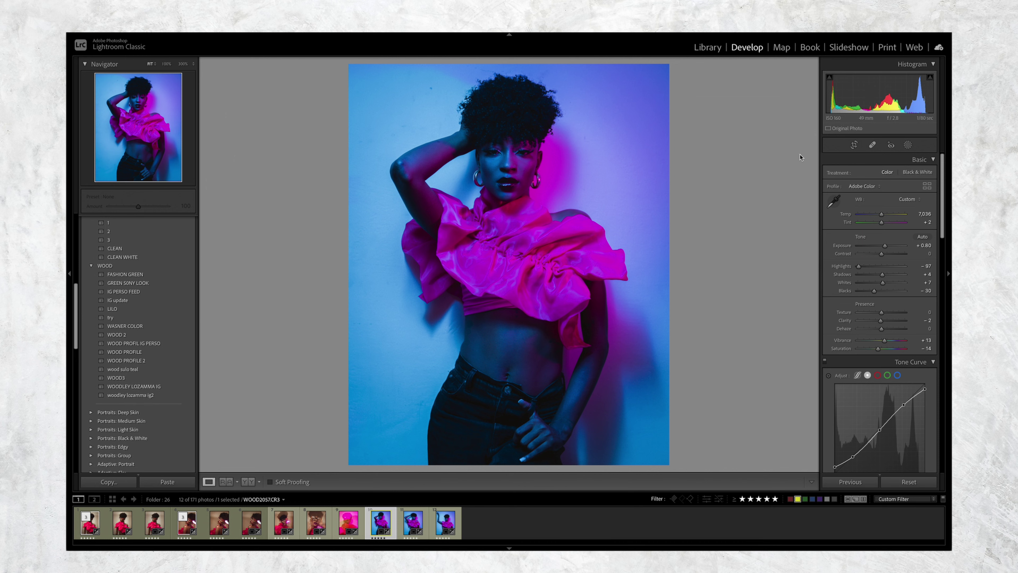
key(ctrl+Up)
click(360, 160)
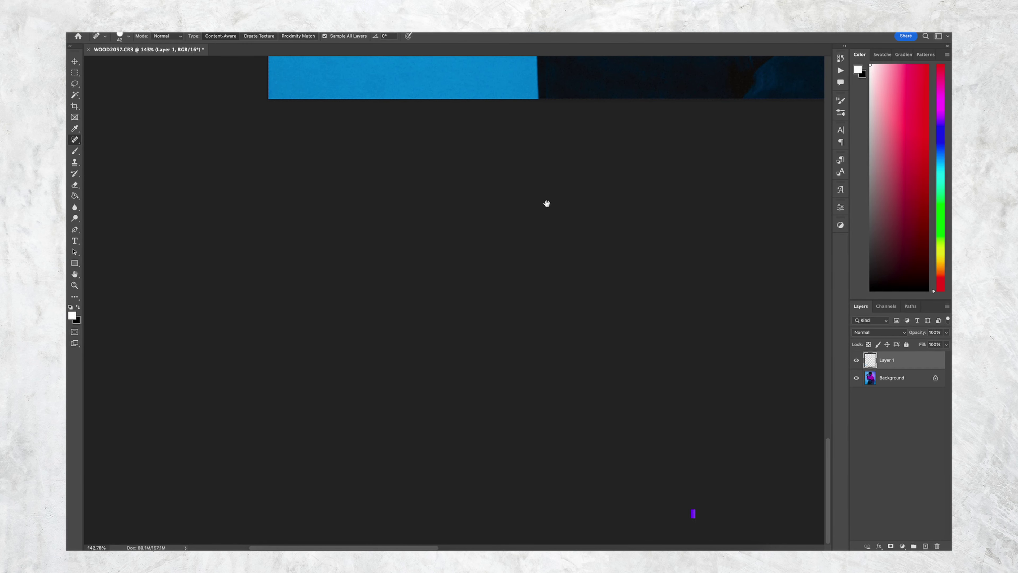
Heal the marks on the lowered wrist, the fingers and the forearm beside the jeans
drag(545, 204, 368, 360)
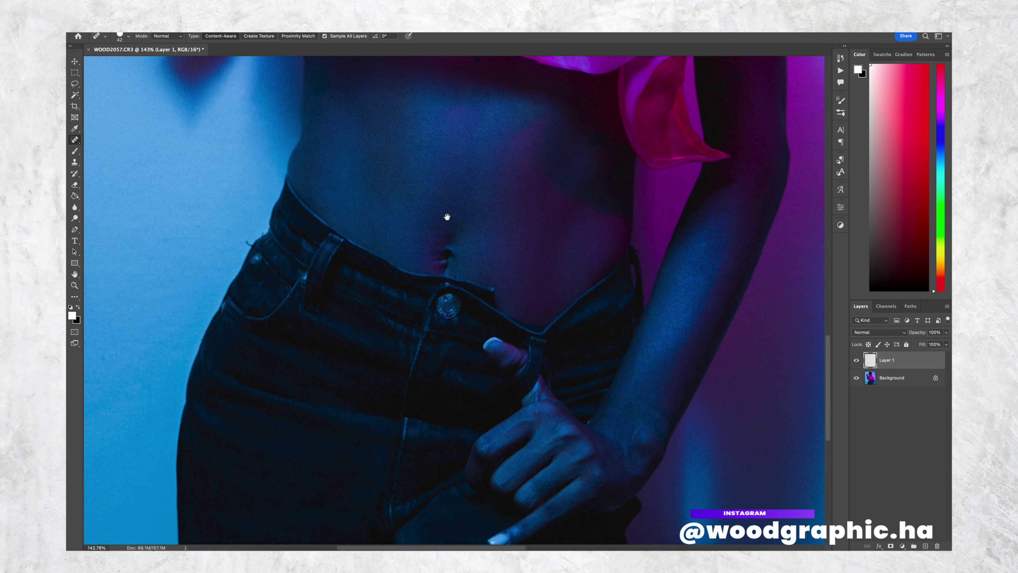
scroll(461, 220, up, 3)
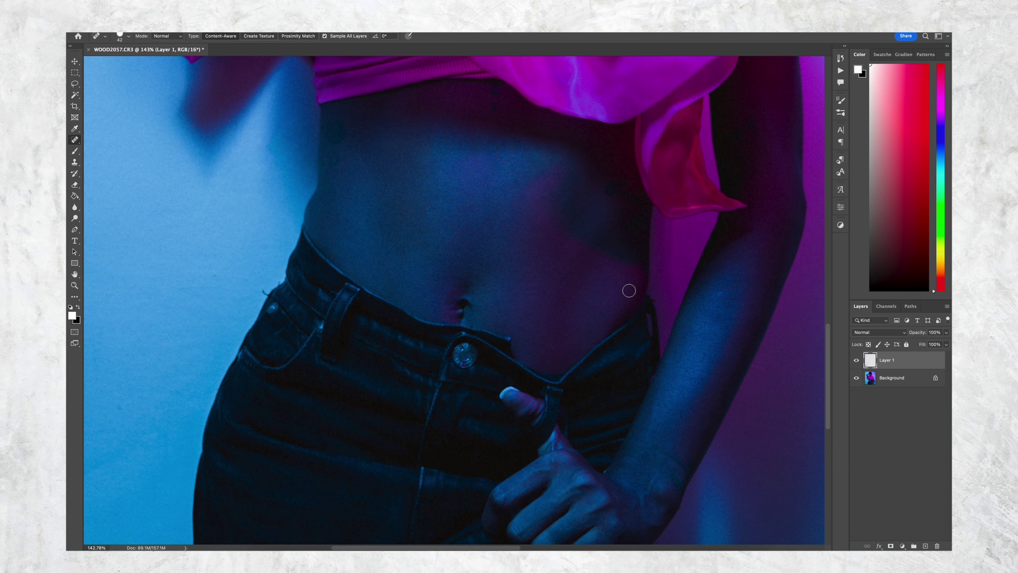
drag(697, 391, 665, 283)
drag(629, 362, 618, 378)
click(623, 365)
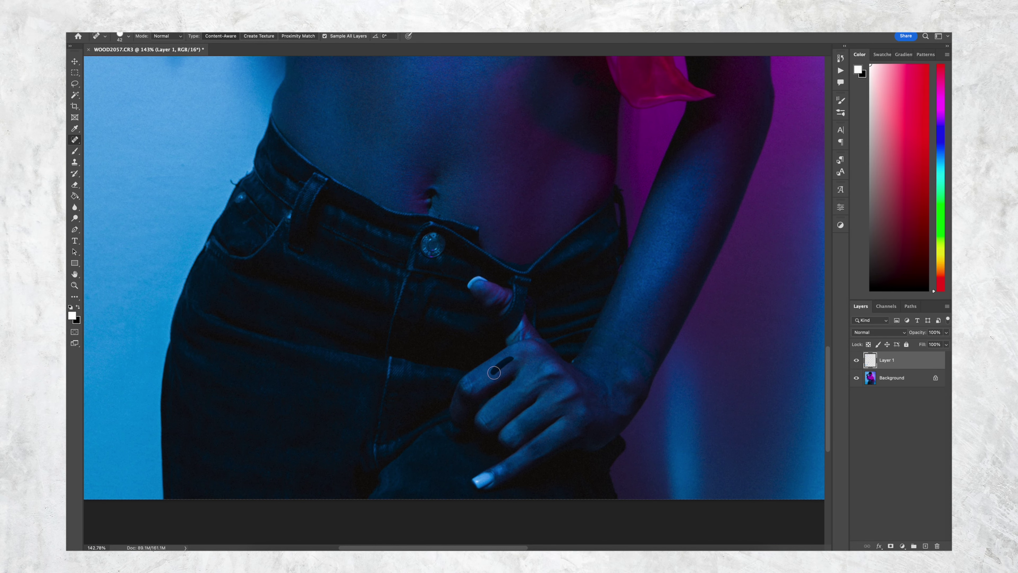
click(518, 355)
drag(644, 350, 613, 338)
key(space)
drag(645, 258, 565, 419)
drag(576, 236, 594, 306)
Compare the whole portrait before and after healing by toggling the visibility of Layer 1
scroll(594, 305, up, 15)
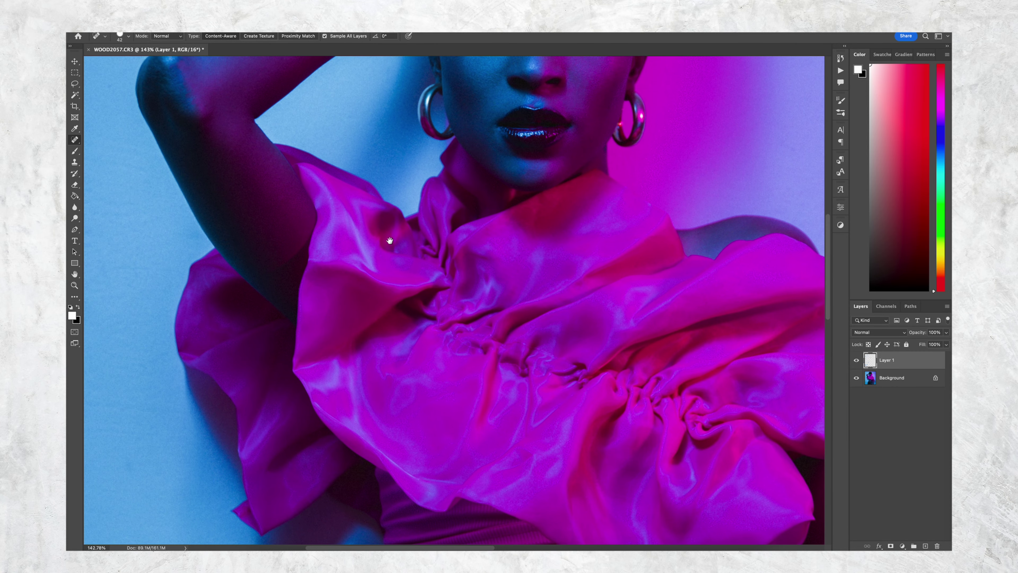
drag(389, 241, 497, 247)
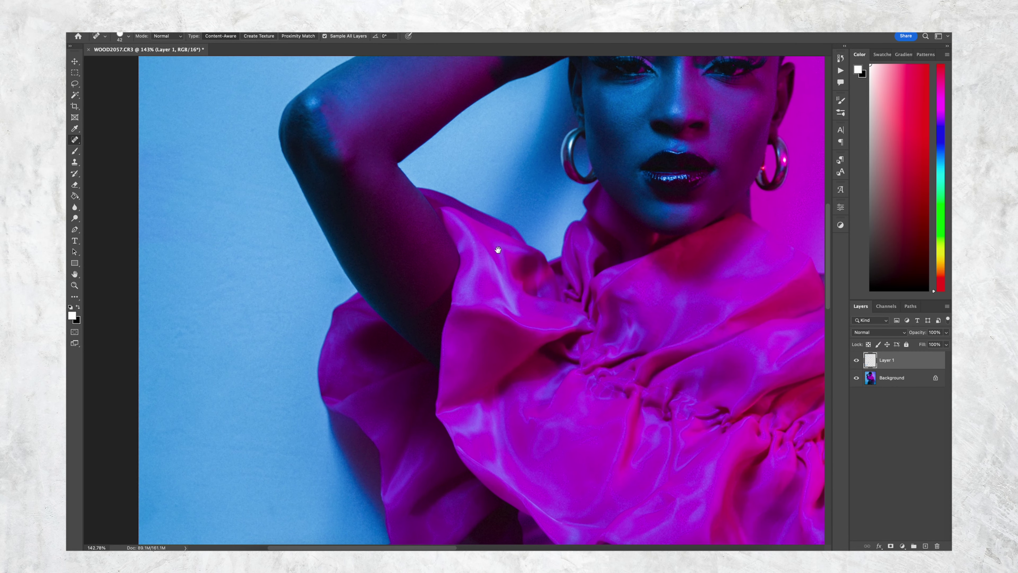
key(super+0)
key(v)
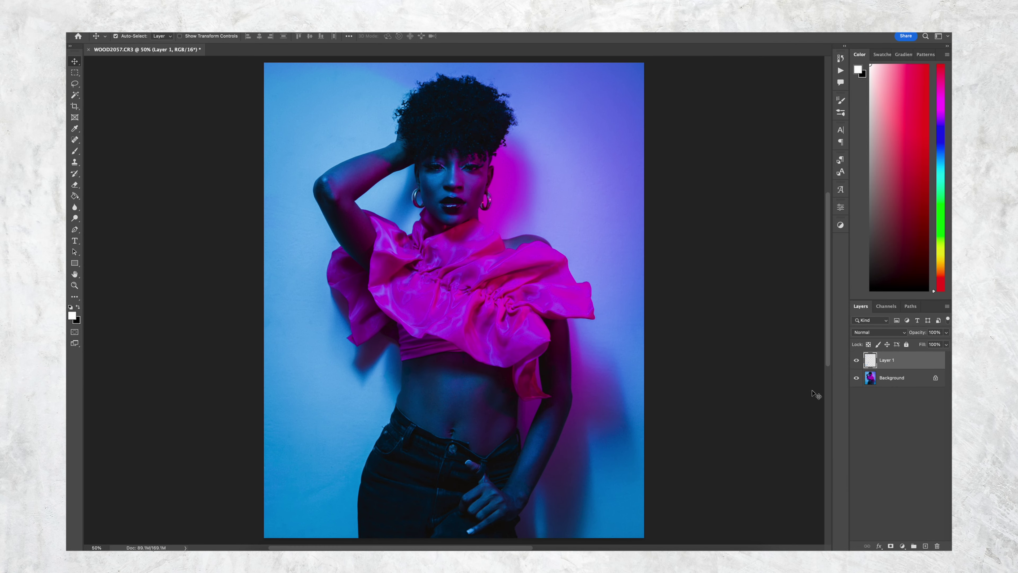
click(856, 361)
click(857, 361)
click(857, 361)
click(857, 361)
click(857, 360)
click(857, 361)
Merge the healing layer with the Background layer
shift+click(889, 380)
key(super+e)
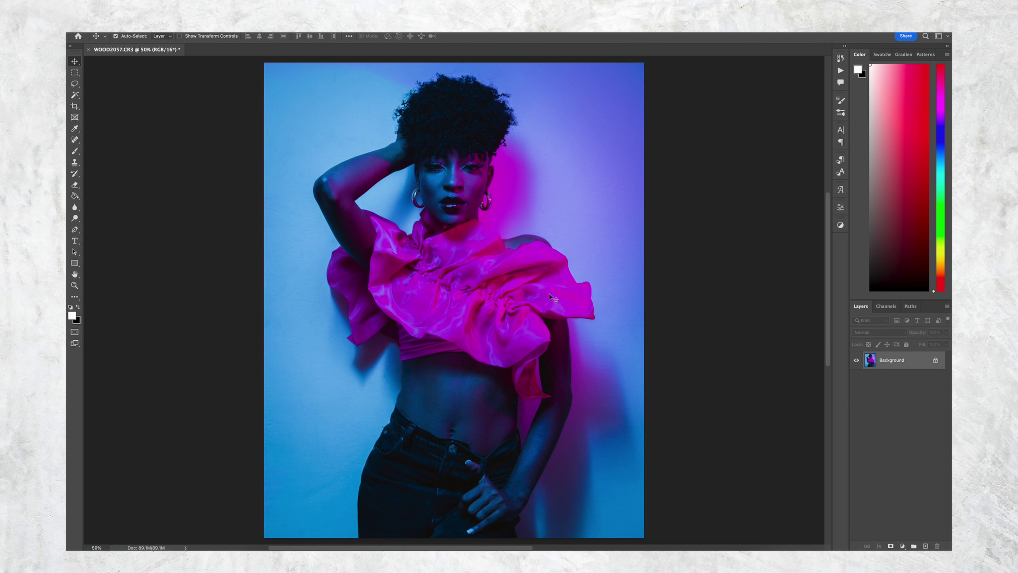
Run the WOODGRAPHIC DODGE AND BURN action on the merged image
drag(448, 171, 481, 230)
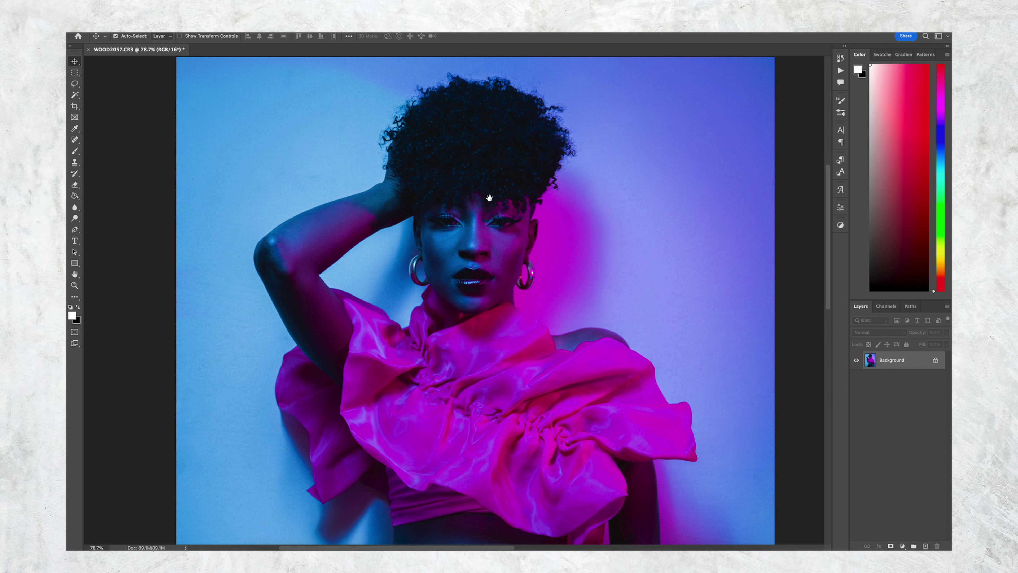
click(840, 70)
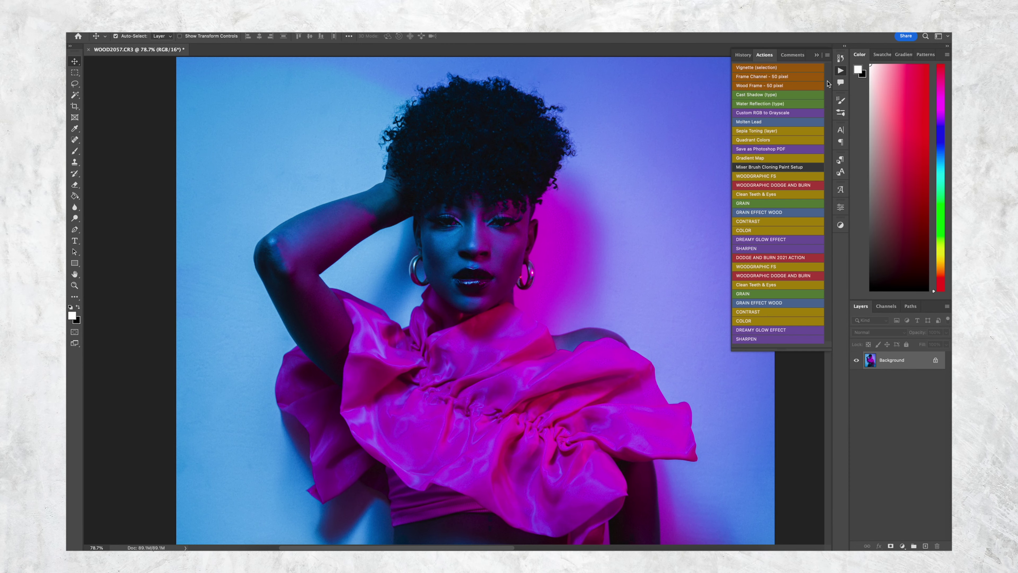
click(787, 188)
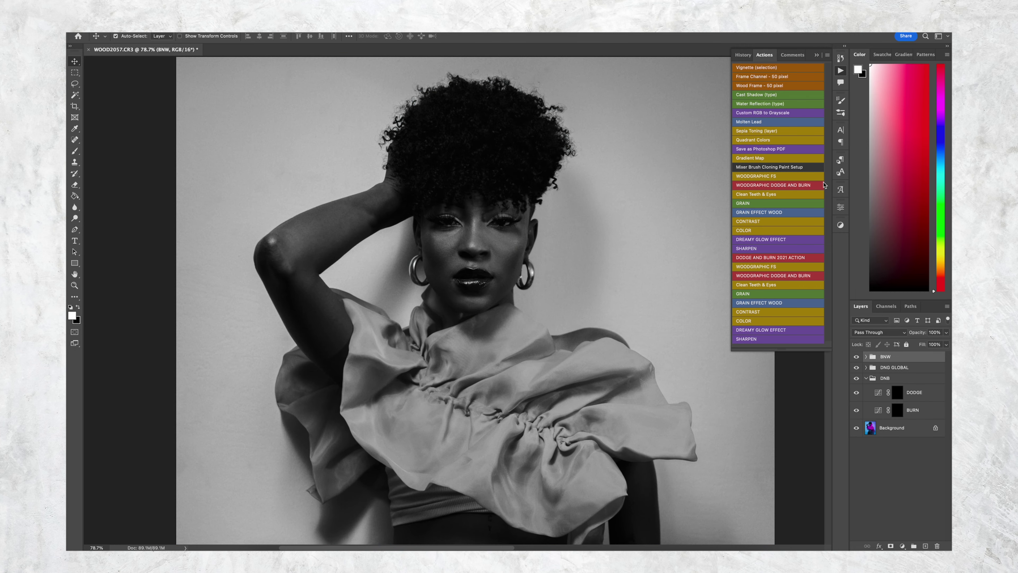
click(816, 55)
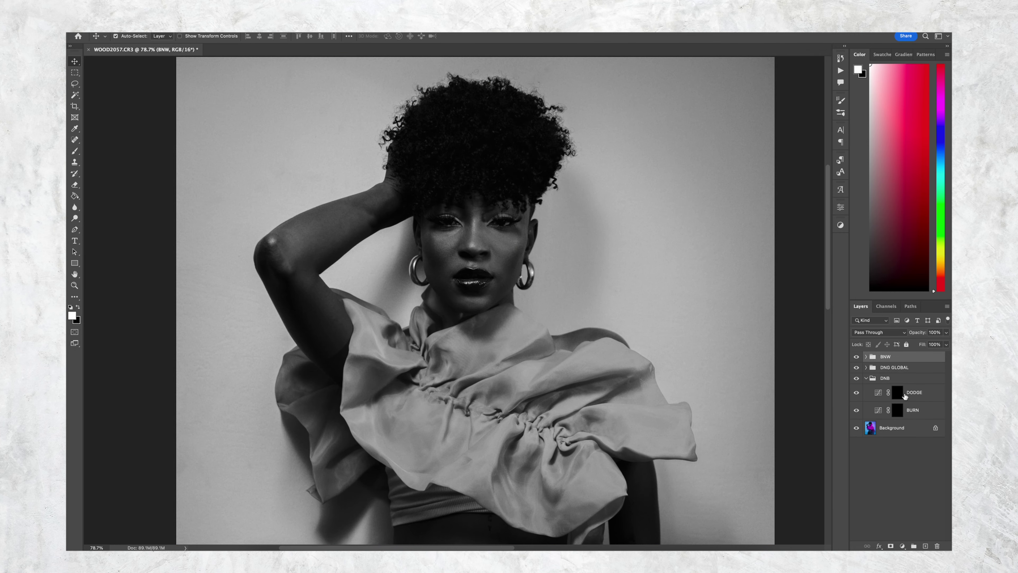
Set up the Brush with 4% flow for painting on the DODGE layer's mask
click(897, 392)
key(b)
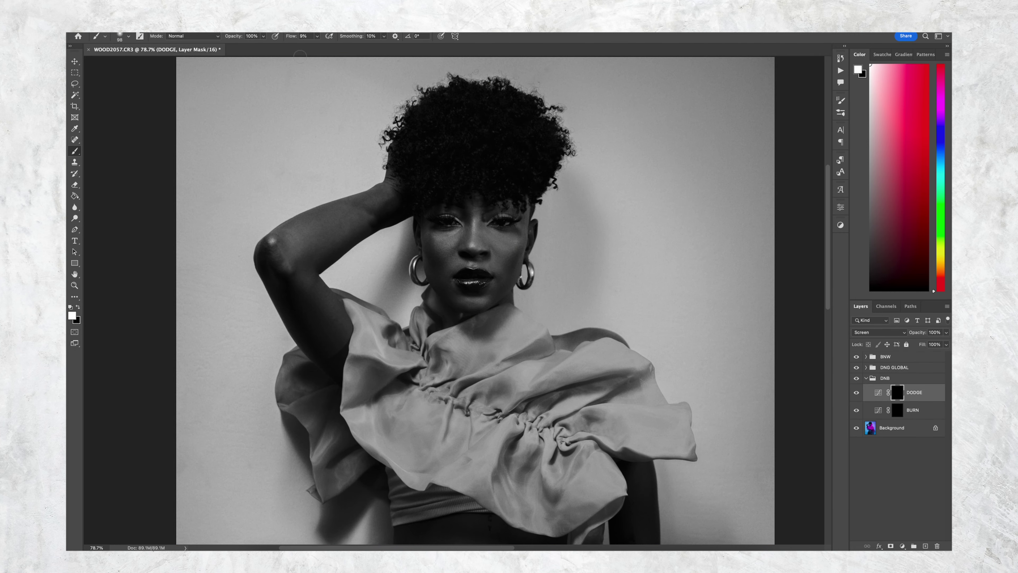
click(304, 36)
Dodge the small dark patches on the blue-lit cheek under the eye on the DODGE mask
scroll(484, 253, up, 3)
mouse_move(418, 227)
mouse_down()
mouse_move(404, 226)
mouse_move(435, 216)
mouse_up()
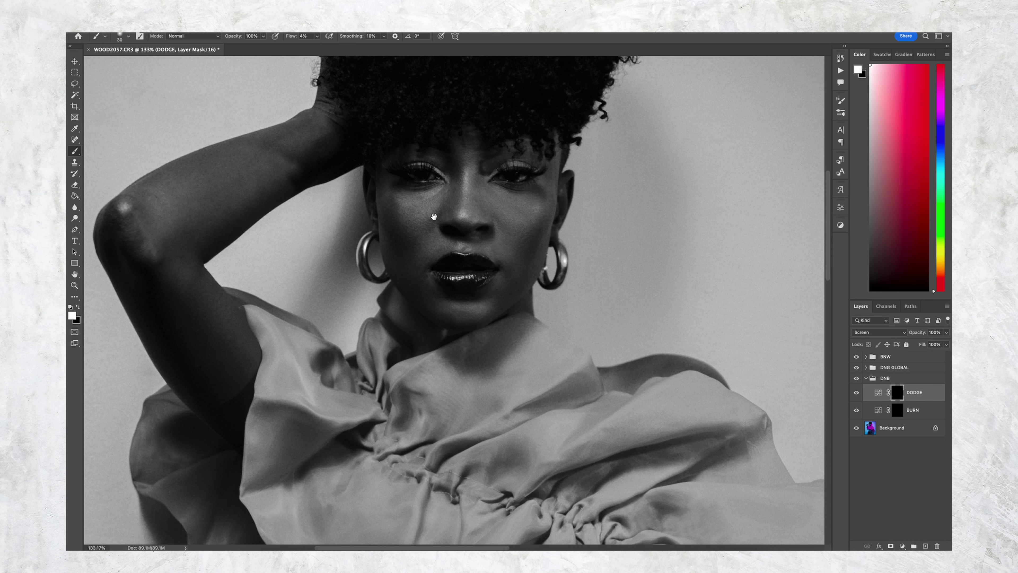
scroll(456, 207, up, 2)
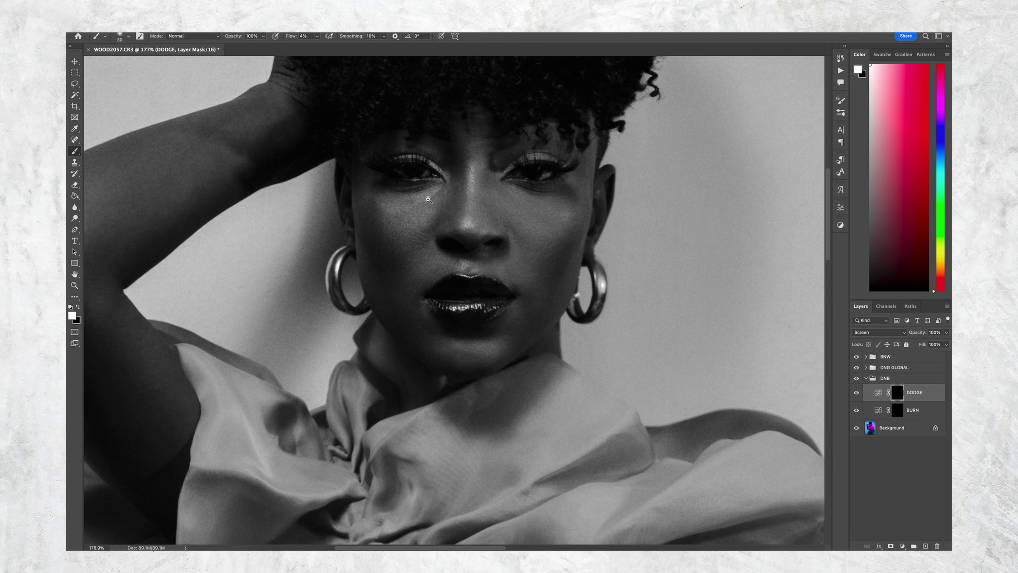
scroll(432, 203, up, 2)
drag(454, 185, 447, 228)
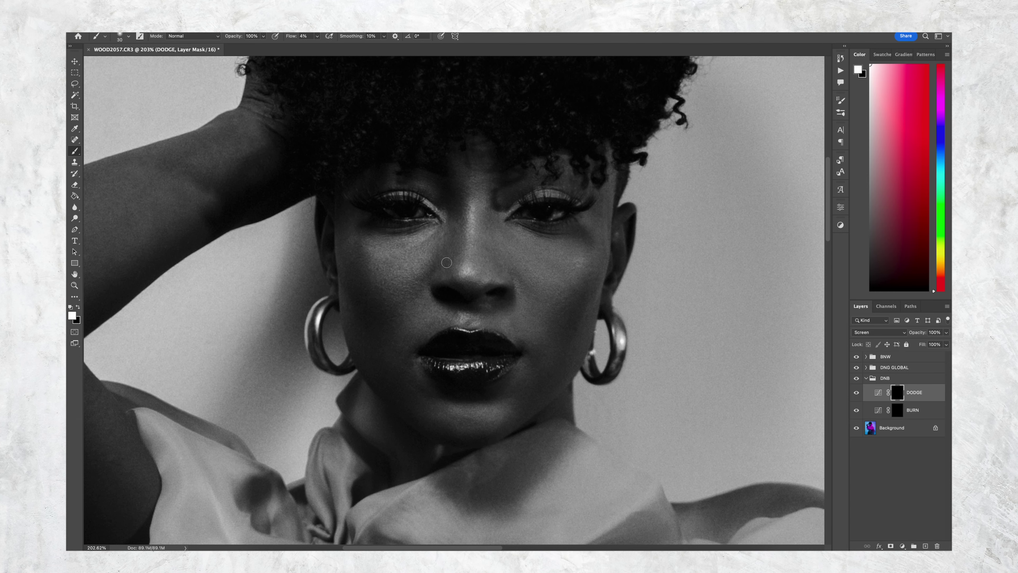
scroll(442, 252, up, 1)
drag(450, 243, 443, 243)
scroll(439, 236, up, 2)
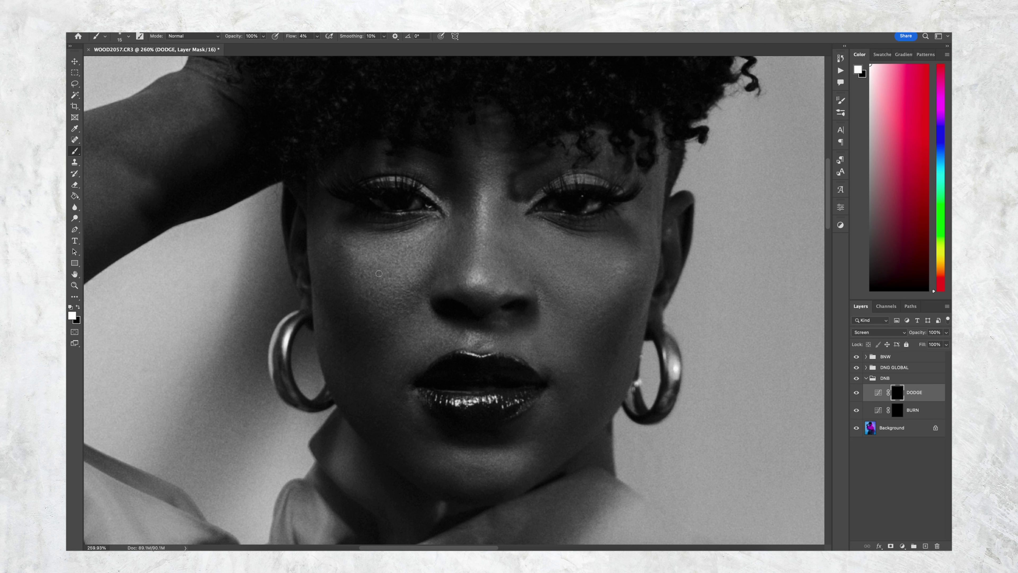
drag(395, 274, 392, 275)
drag(368, 245, 375, 244)
drag(359, 251, 362, 251)
Burn the bright patches under the inner eye corner beside the nose on the BURN layer's mask
click(897, 409)
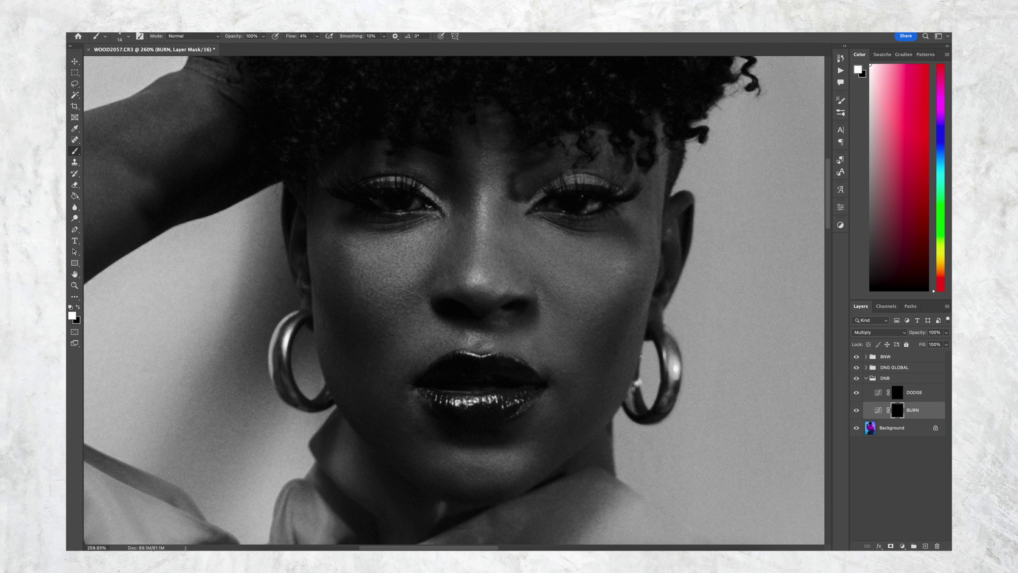
drag(437, 233, 431, 232)
scroll(452, 235, up, 3)
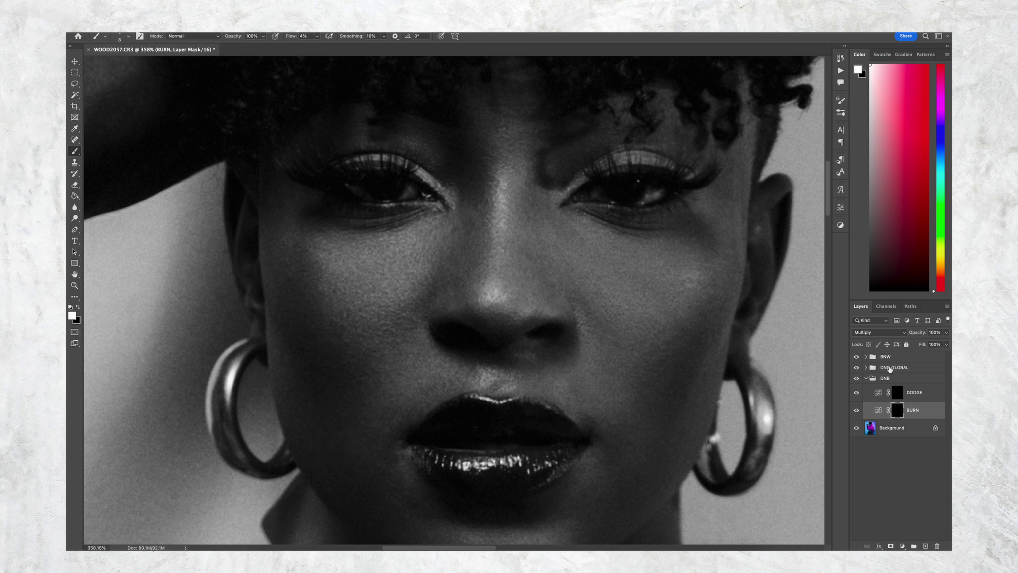
Dodge the dark skin beside the outer corner of the pink-lit eye on the DODGE mask
click(896, 393)
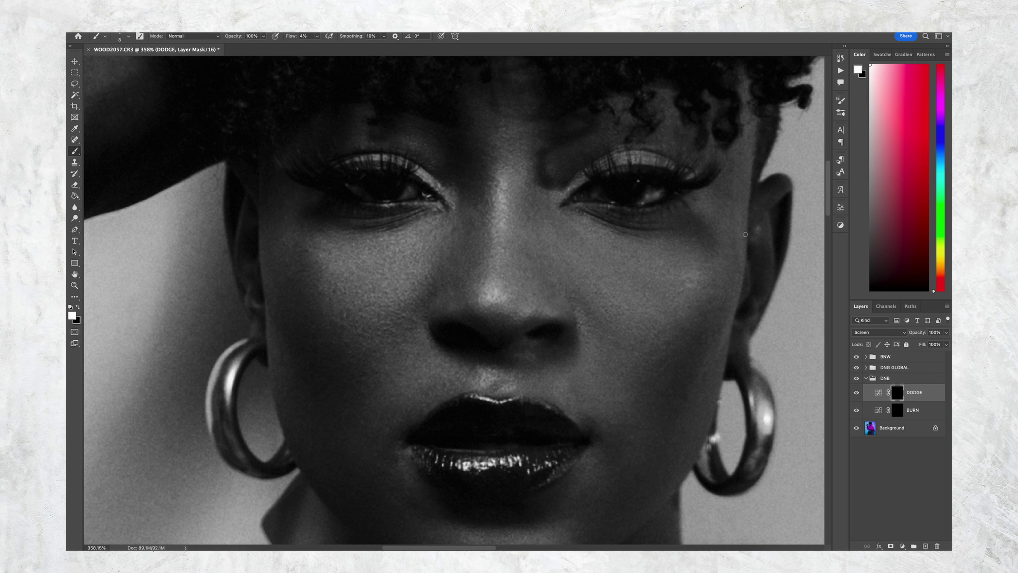
mouse_move(704, 205)
mouse_down()
mouse_move(729, 177)
mouse_move(727, 202)
mouse_move(730, 167)
mouse_move(735, 206)
mouse_up()
scroll(703, 206, down, 5)
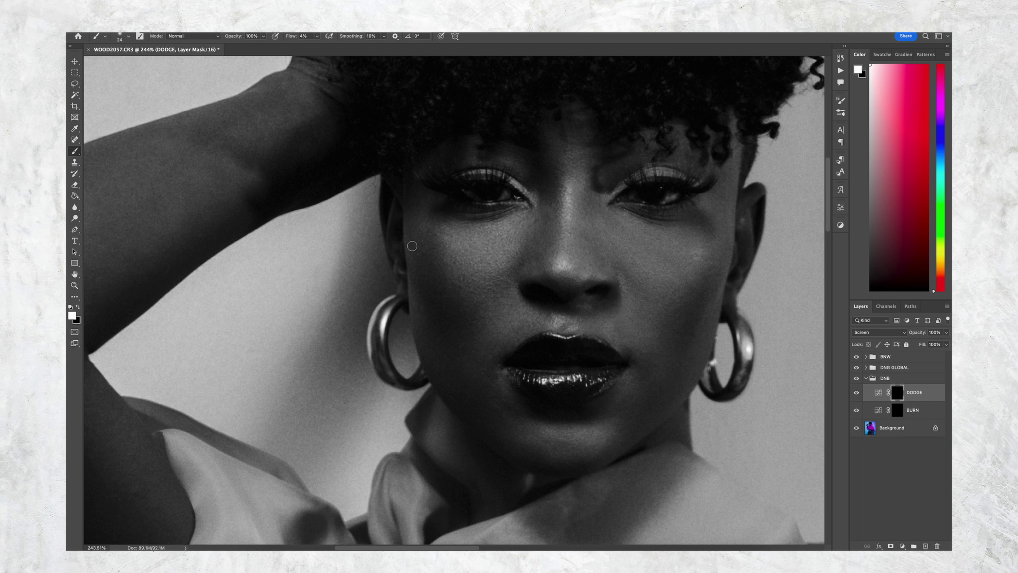
Dodge the shadowed edge of the blue-lit cheek near the hoop earring with a resized brush
key(bracketleft)
drag(433, 306, 421, 311)
ctrl+alt+drag(553, 239, 556, 240)
drag(598, 238, 584, 216)
Even out the dark areas across the cheeks and around the nose on the DODGE mask with an adjusted brush size
key(bracketright)
key(bracketright)
key(bracketright)
key(bracketright)
key(bracketright)
key(bracketright)
key(bracketright)
key(bracketright)
drag(733, 248, 727, 240)
drag(505, 241, 570, 287)
drag(640, 282, 592, 270)
Burn the bright spots on the outer part of the pink-lit cheek on the BURN mask
click(898, 410)
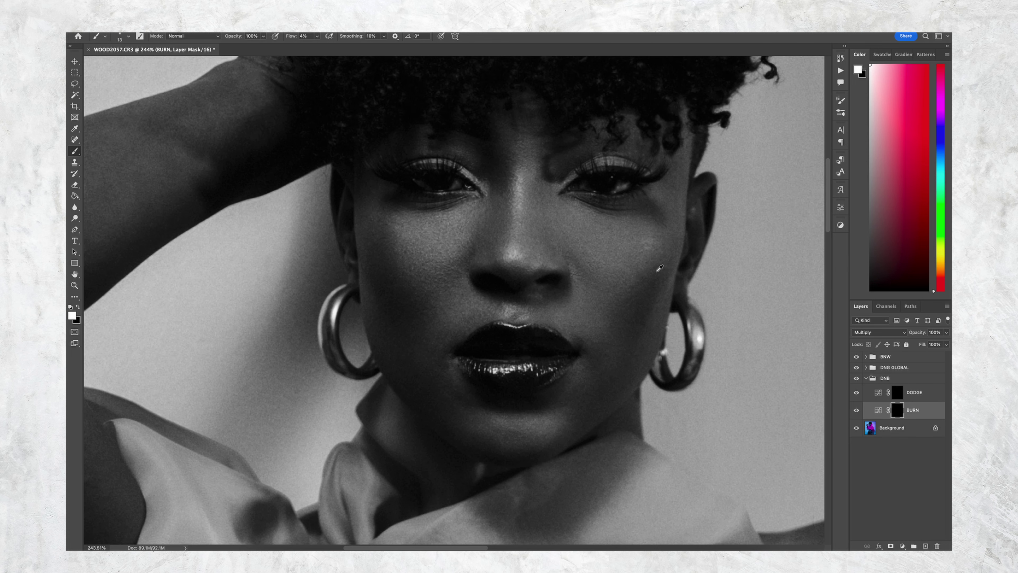
drag(648, 257, 661, 255)
drag(659, 247, 649, 236)
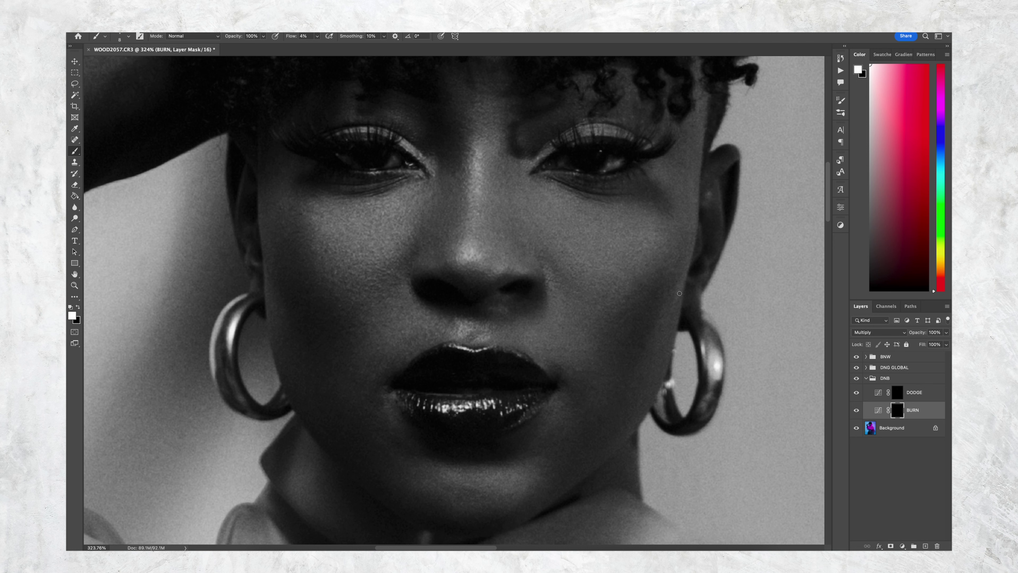
Dodge the dark patches around the mouth, above the upper lip and on the chin on the DODGE mask
key(alt+bracketright)
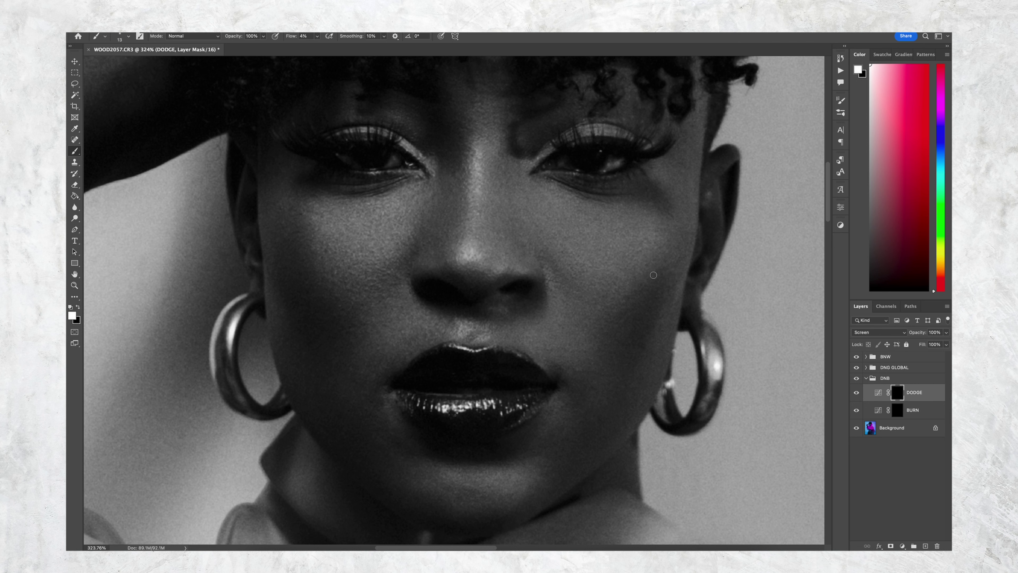
key(bracketright)
key(bracketleft)
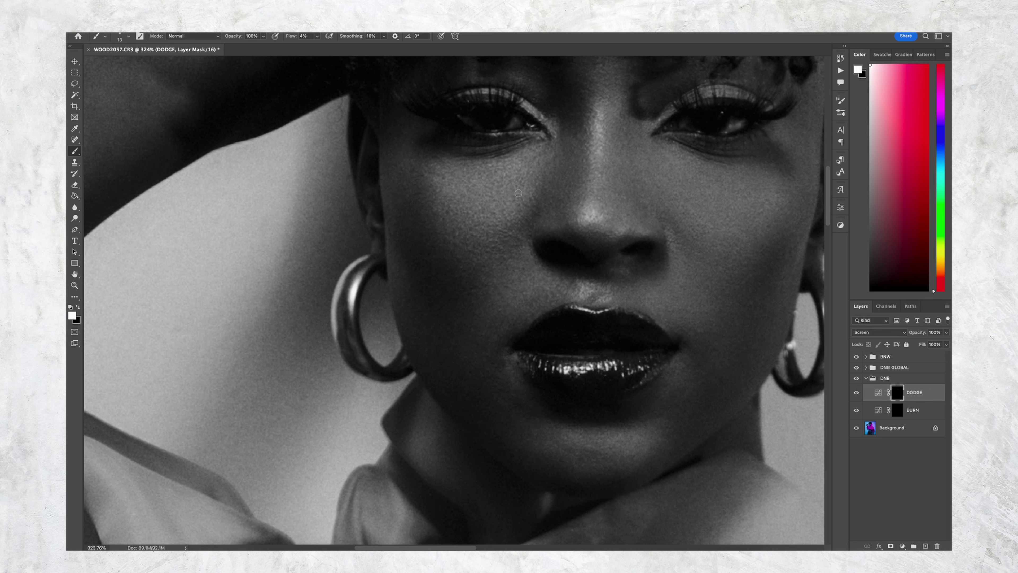
scroll(569, 402, left, 5)
drag(503, 299, 497, 300)
drag(597, 306, 590, 300)
mouse_move(677, 233)
mouse_down()
mouse_move(632, 245)
mouse_move(604, 220)
mouse_up()
drag(419, 155, 433, 155)
drag(564, 429, 561, 428)
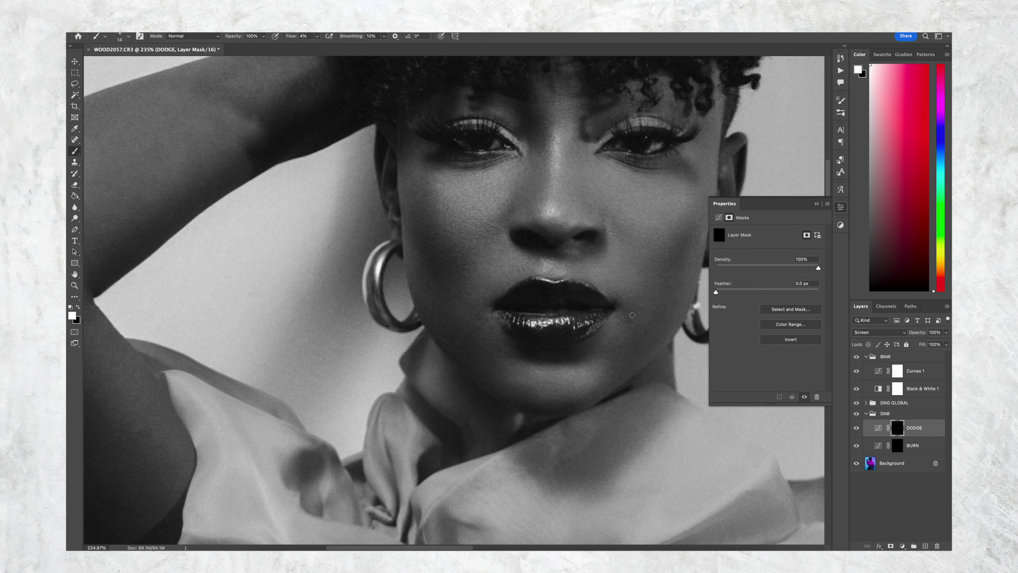
Dodge the pink-lit lower cheek beside the mouth, adjusting the brush size to fit the patches
key(bracketright)
key(bracketright)
key(bracketleft)
key(bracketleft)
key(bracketright)
key(bracketright)
key(bracketleft)
drag(700, 266, 655, 304)
drag(658, 285, 653, 285)
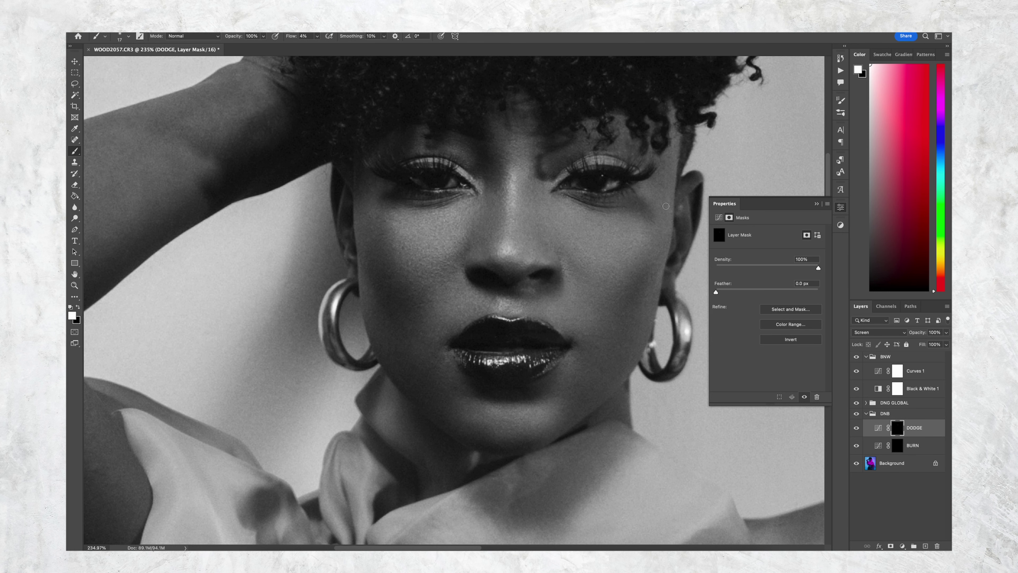
Adjust the brush size for dodging the skin at the pink-lit temple and outer eye corner
key(bracketright)
key(bracketright)
key(bracketleft)
key(bracketleft)
key(bracketleft)
key(bracketright)
key(bracketright)
Dodge the dark areas on the elbow and along the raised forearm with a larger brush
scroll(603, 374, up, 3)
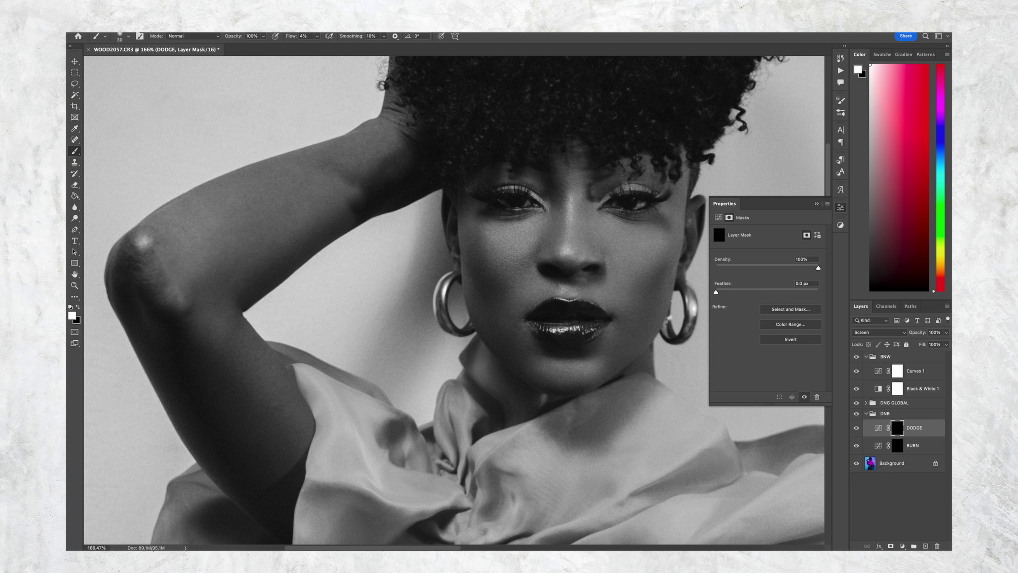
drag(180, 252, 193, 252)
mouse_move(302, 227)
mouse_down()
mouse_move(255, 194)
mouse_move(256, 222)
mouse_move(220, 270)
mouse_up()
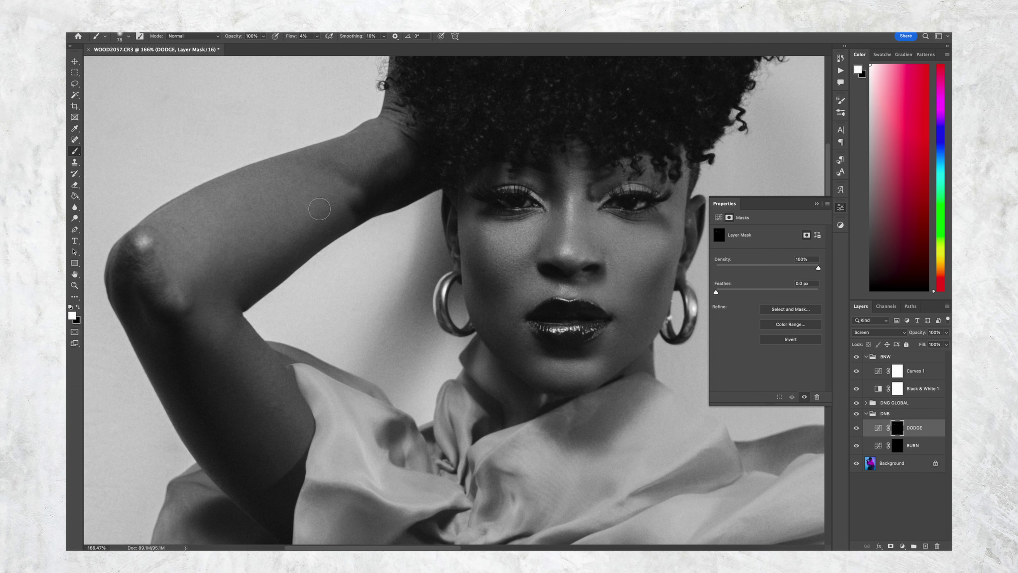
key(bracketleft)
key(bracketleft)
Burn and dodge the raised arm around the inner elbow on the BURN and DODGE masks
click(897, 445)
drag(469, 247, 459, 247)
drag(457, 347, 472, 208)
key(alt+bracketright)
drag(287, 255, 300, 256)
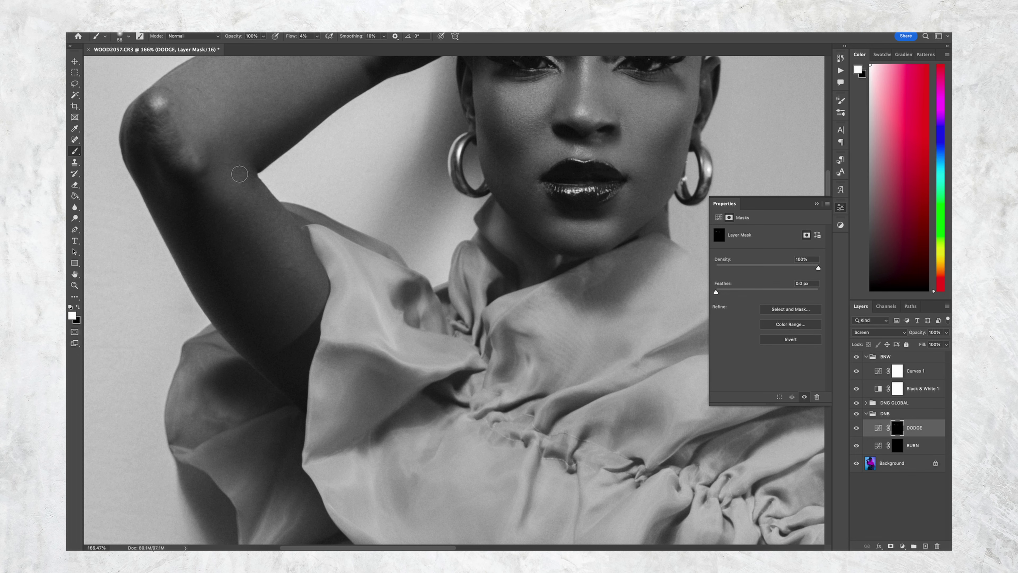
Dodge the shadowed jawline and the neck below the blue-lit cheek on the DODGE mask
drag(565, 212, 504, 201)
drag(567, 225, 536, 225)
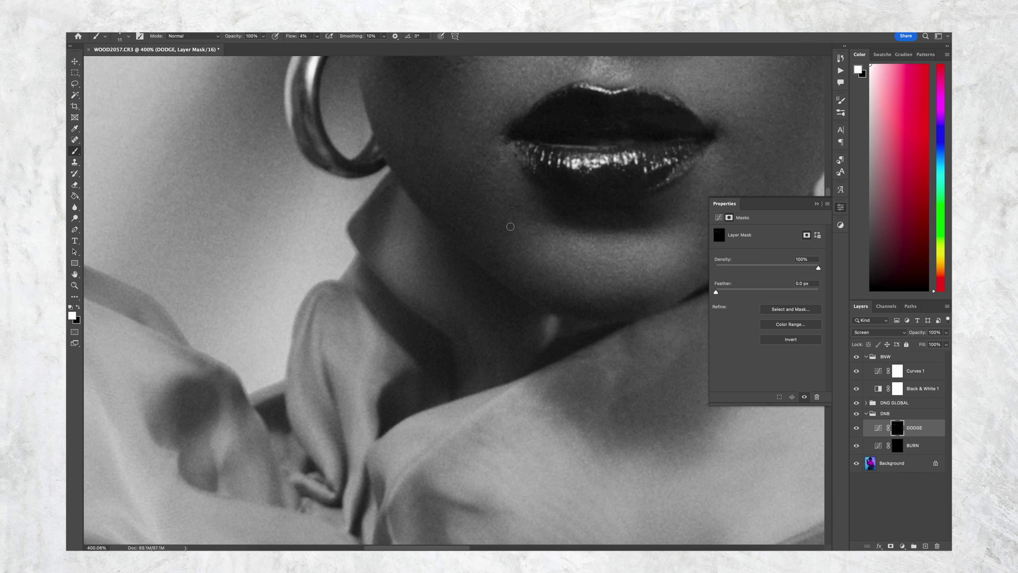
drag(479, 140, 485, 140)
drag(445, 175, 421, 178)
drag(495, 227, 529, 227)
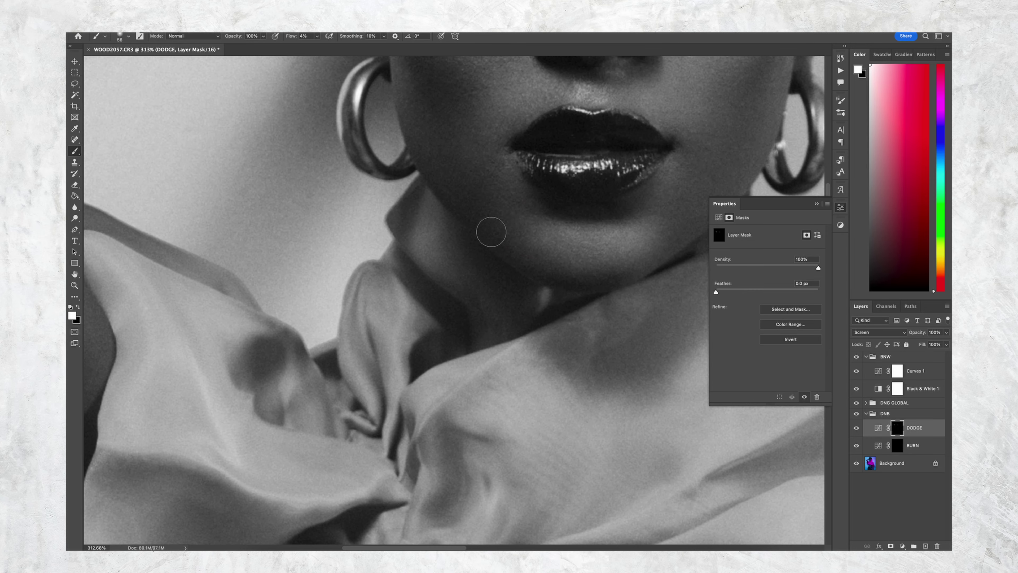
drag(471, 186, 441, 191)
Dodge the uneven skin of the midriff between the top and the jeans, varying the brush size
mouse_move(581, 268)
mouse_down()
mouse_move(545, 311)
mouse_move(501, 96)
mouse_up()
mouse_move(307, 325)
mouse_down()
mouse_move(337, 363)
mouse_move(294, 319)
mouse_up()
drag(316, 283, 395, 287)
key(bracketleft)
key(bracketleft)
key(bracketleft)
key(bracketleft)
key(bracketleft)
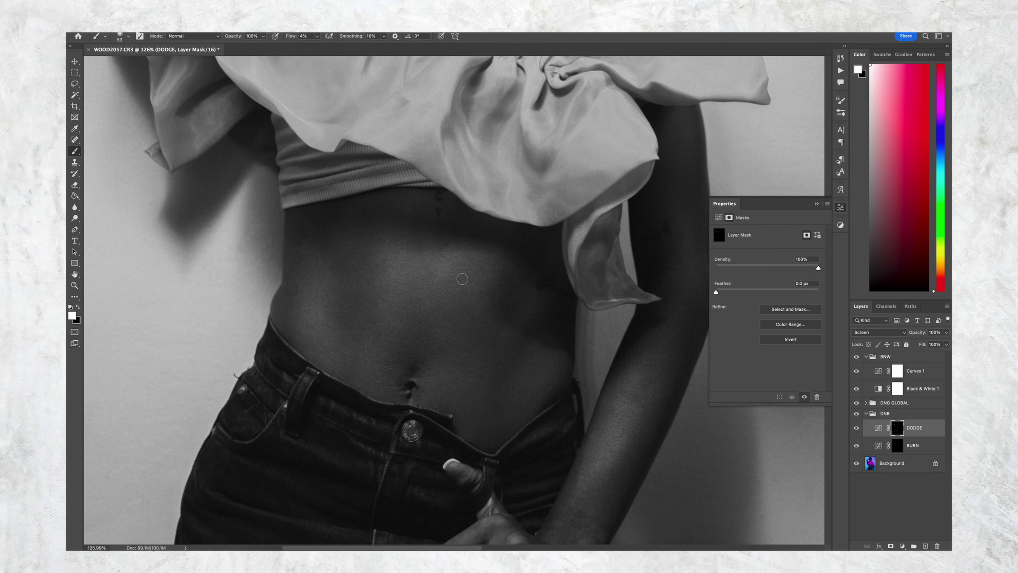
key(bracketright)
key(bracketright)
key(bracketright)
key(bracketright)
key(bracketright)
key(bracketleft)
key(bracketleft)
key(bracketleft)
key(bracketleft)
key(bracketleft)
key(bracketright)
key(bracketright)
Collapse the BNW group and dodge the lowered forearm beside the jeans on the DODGE mask
click(866, 357)
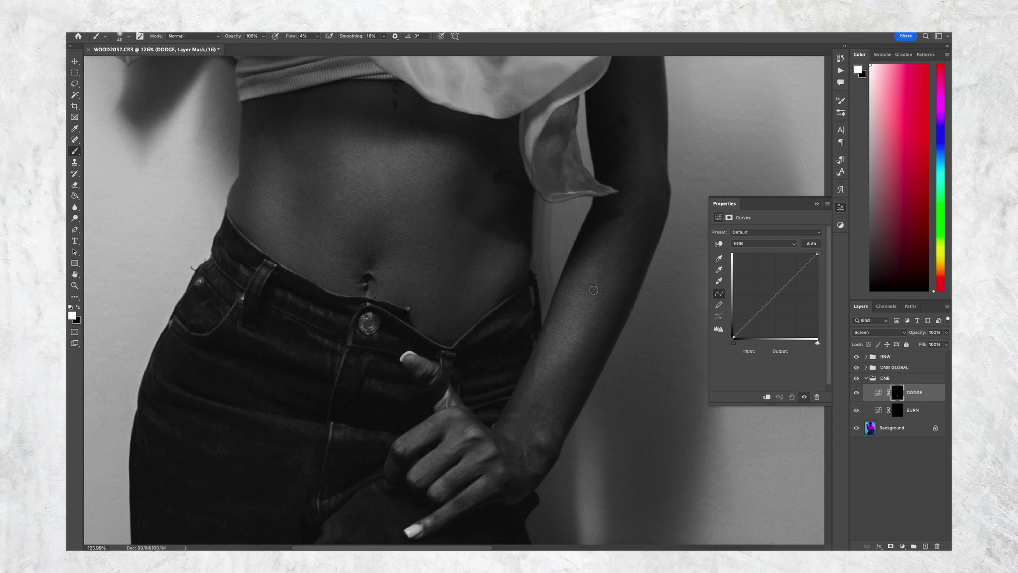
key(bracketleft)
key(bracketleft)
scroll(519, 449, down, 3)
scroll(520, 449, left, 1)
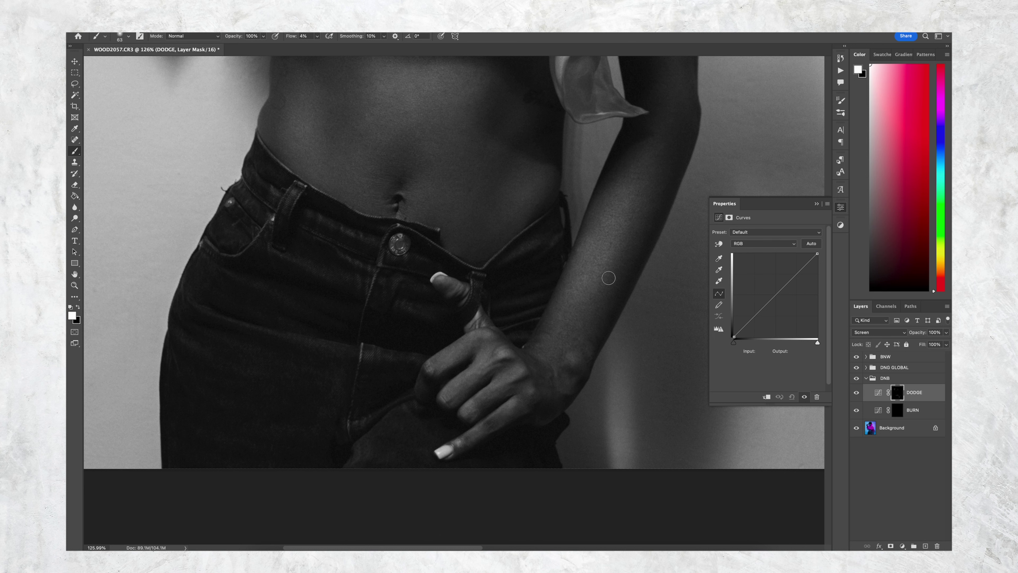
key(bracketright)
Hide the BNW group and fit the whole colour portrait in view without the adjustment properties
click(856, 356)
key(ctrl+0)
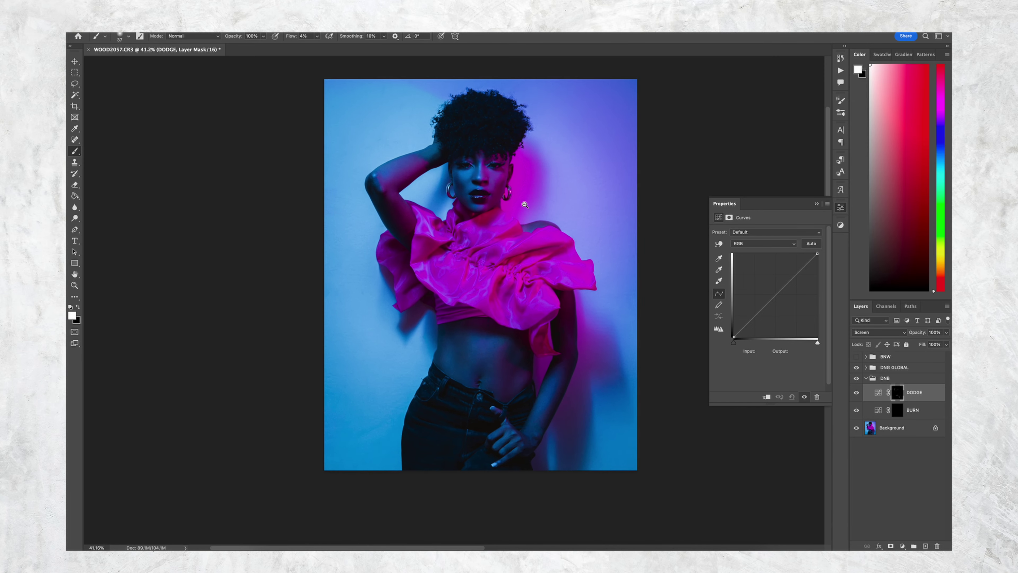
drag(592, 283, 554, 307)
super+drag(493, 237, 494, 236)
drag(472, 269, 496, 255)
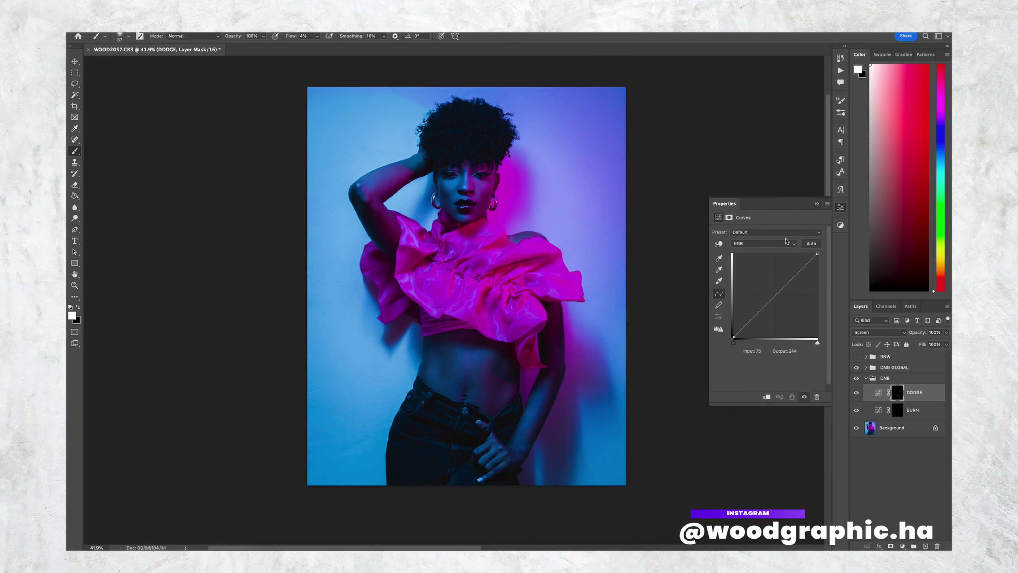
click(817, 204)
Compare the whole portrait and the upper body before and after dodging and burning by toggling the DNB group
click(856, 377)
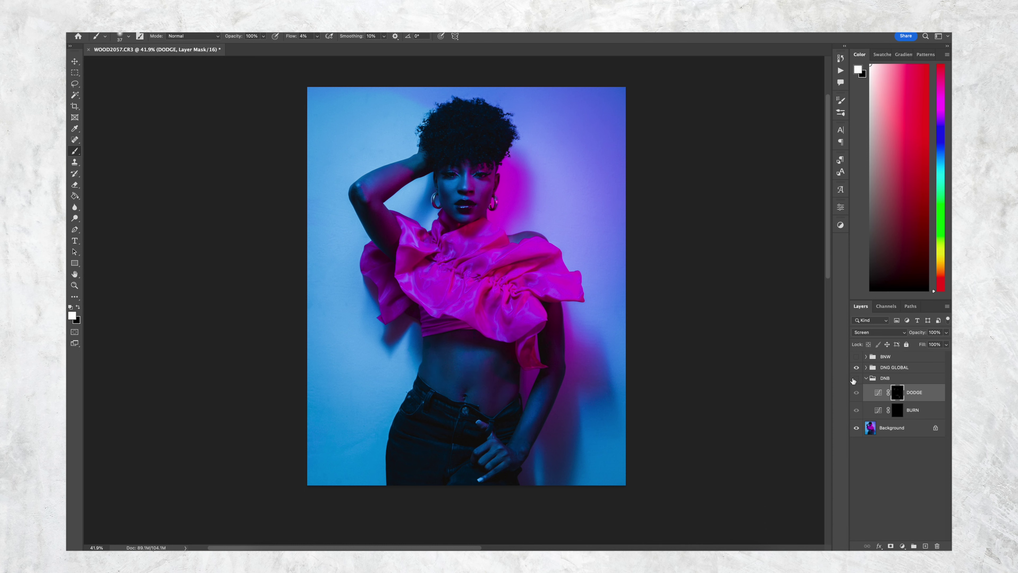
click(855, 377)
click(856, 378)
click(856, 378)
super+drag(499, 173, 520, 203)
drag(454, 242, 531, 275)
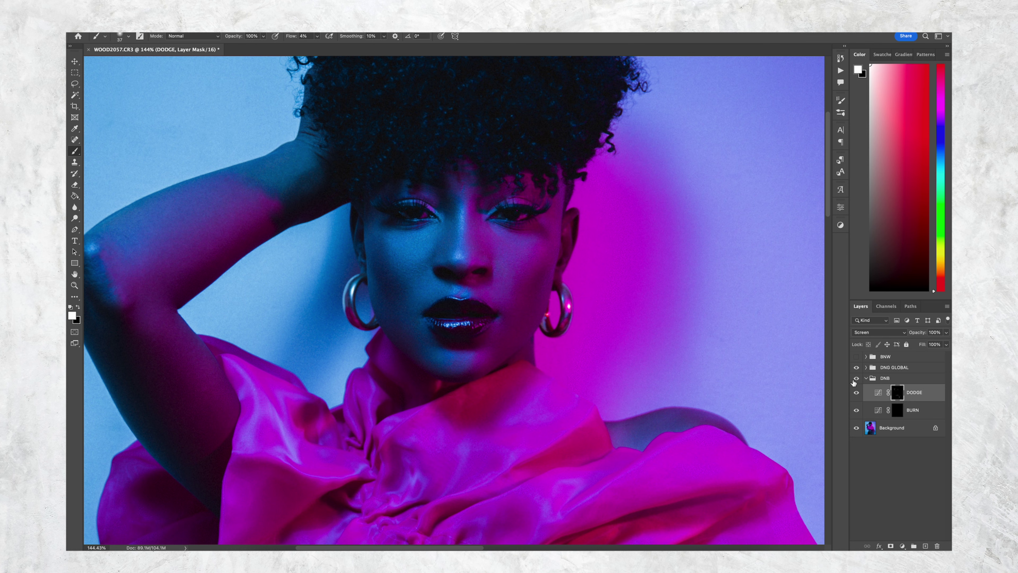
click(855, 378)
click(856, 378)
Compare the face close-up with and without the retouching by toggling the DNB group and the DODGE layer
scroll(445, 277, up, 5)
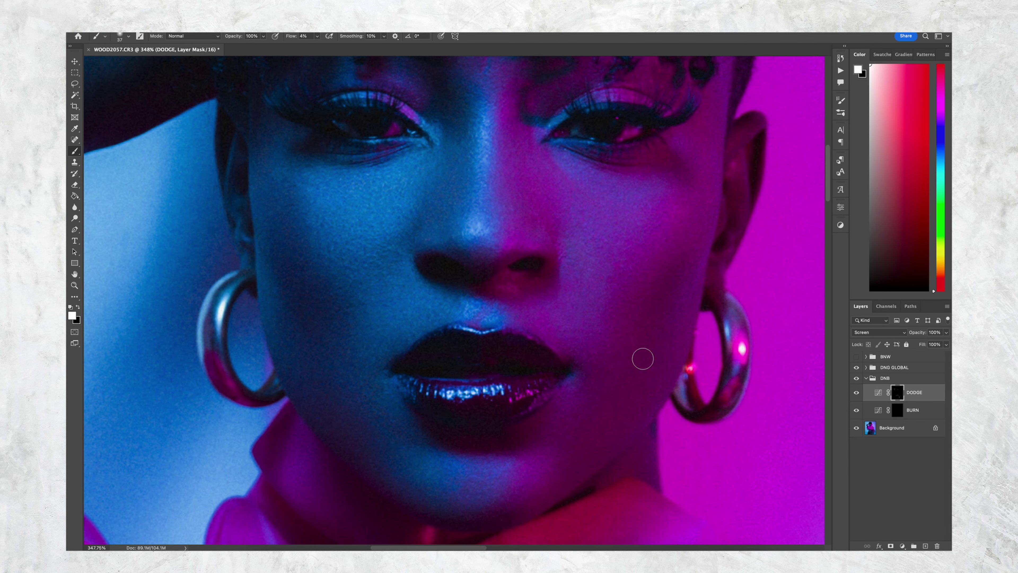
click(855, 380)
click(856, 379)
click(856, 380)
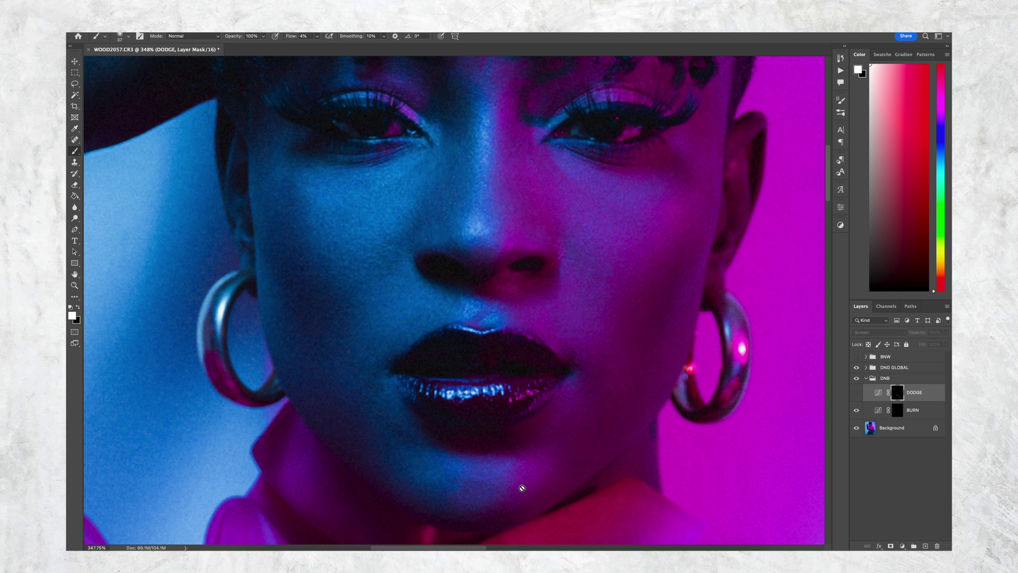
click(856, 392)
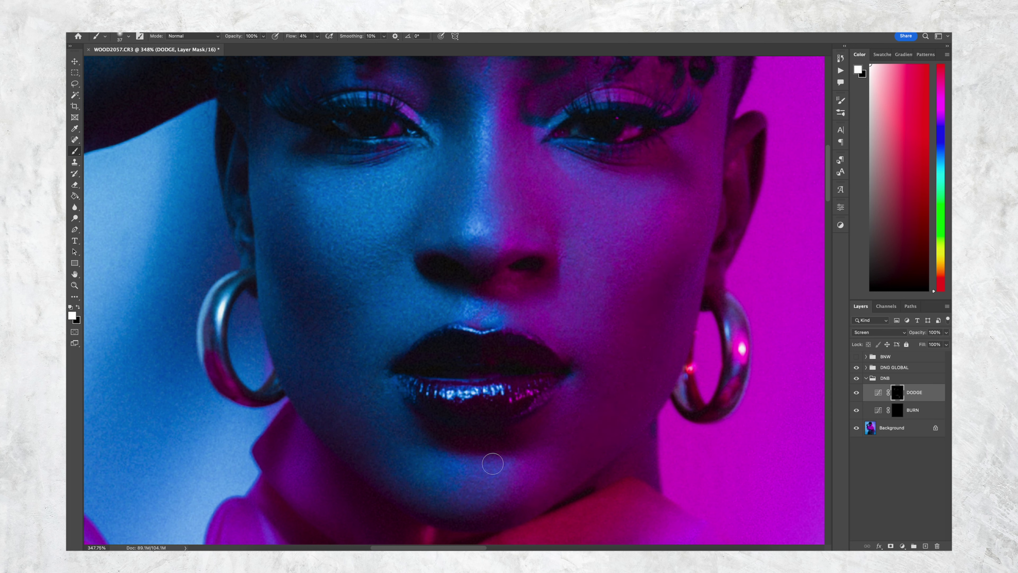
Touch up the remaining small uneven spots on the face with a smaller brush on the DODGE mask
key(bracketleft)
key(bracketleft)
key(bracketleft)
scroll(541, 322, down, 5)
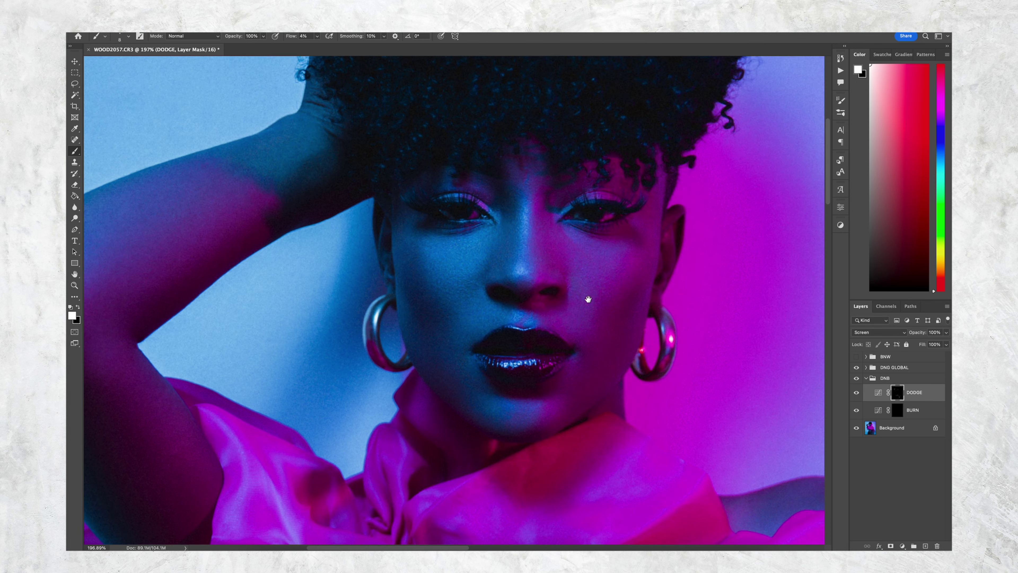
Target the DODGE GLOBAL mask in the DNG GLOBAL group and set the brush flow to 9%
click(866, 378)
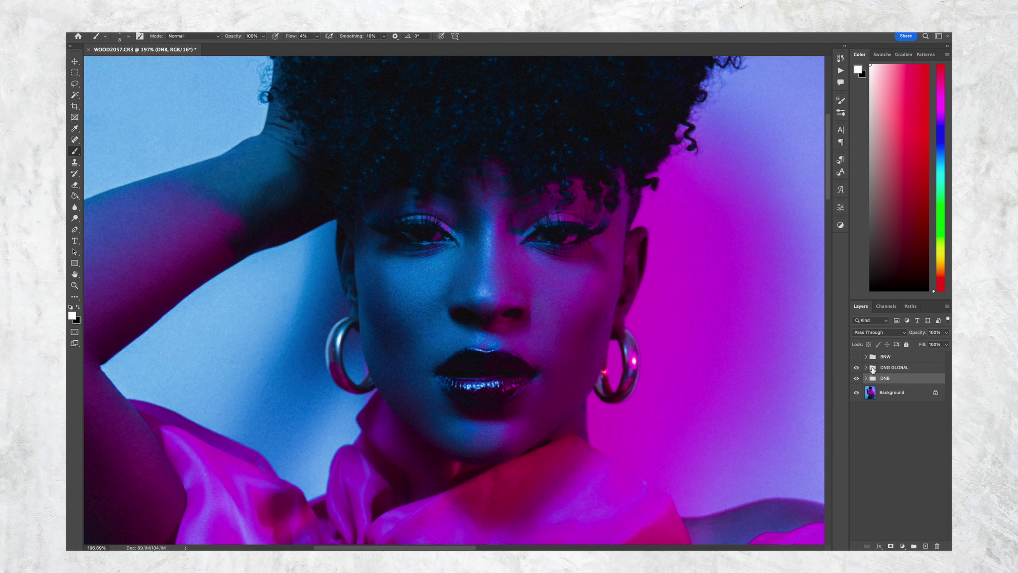
click(866, 368)
click(897, 381)
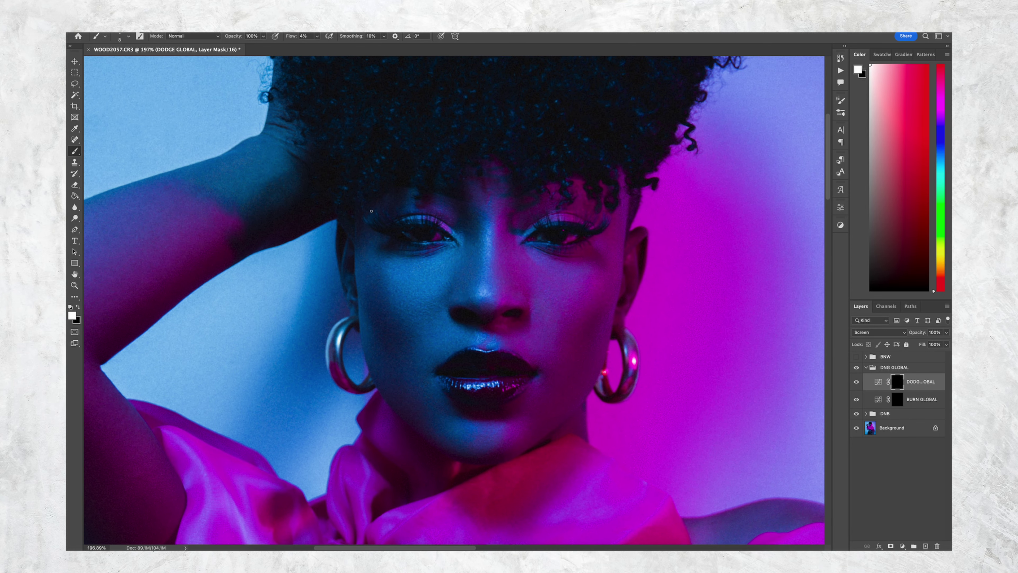
click(305, 36)
text(9)
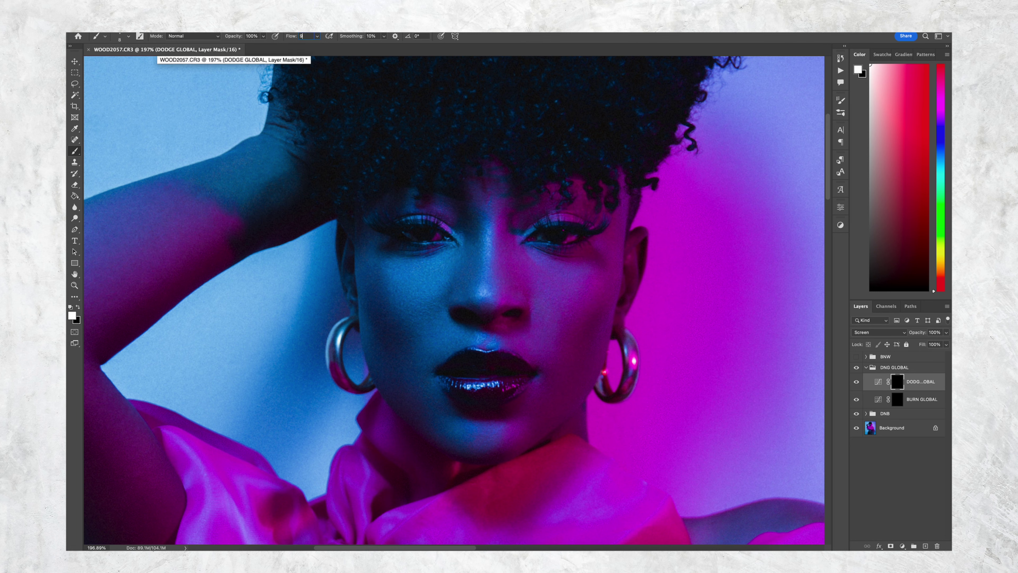
Paint soft highlights on the blue-lit cheek and side of the face on the DODGE GLOBAL mask, resizing the brush to suit
drag(614, 361, 514, 284)
mouse_move(493, 235)
ctrl+alt+mouse_down()
mouse_move(506, 234)
mouse_move(481, 211)
ctrl+alt+mouse_up()
scroll(501, 206, up, 2)
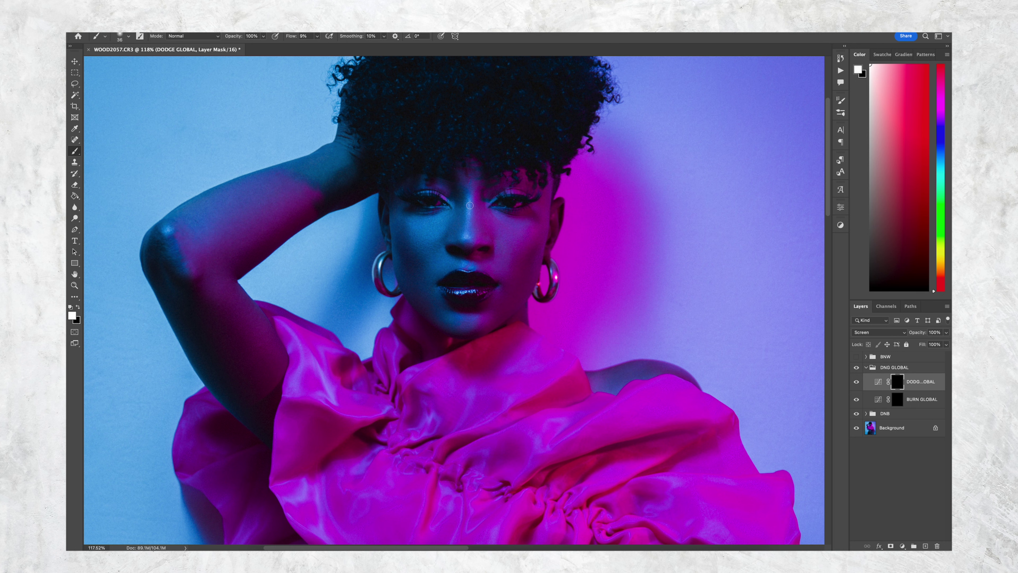
scroll(465, 240, up, 2)
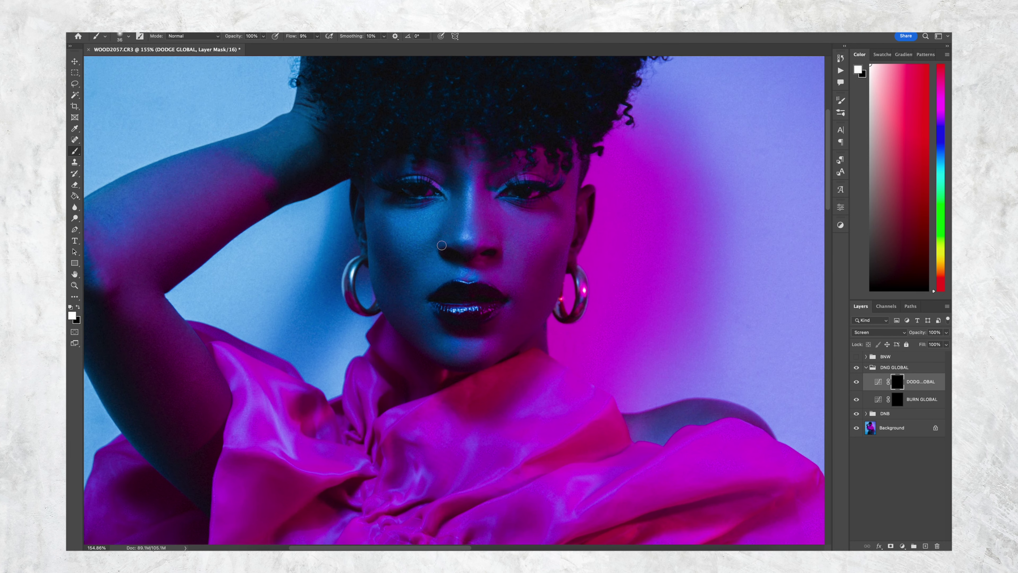
drag(431, 235, 417, 235)
ctrl+alt+drag(386, 273, 378, 272)
alt+click(376, 235)
key(d)
alt+drag(380, 228, 400, 225)
ctrl+alt+drag(384, 215, 346, 192)
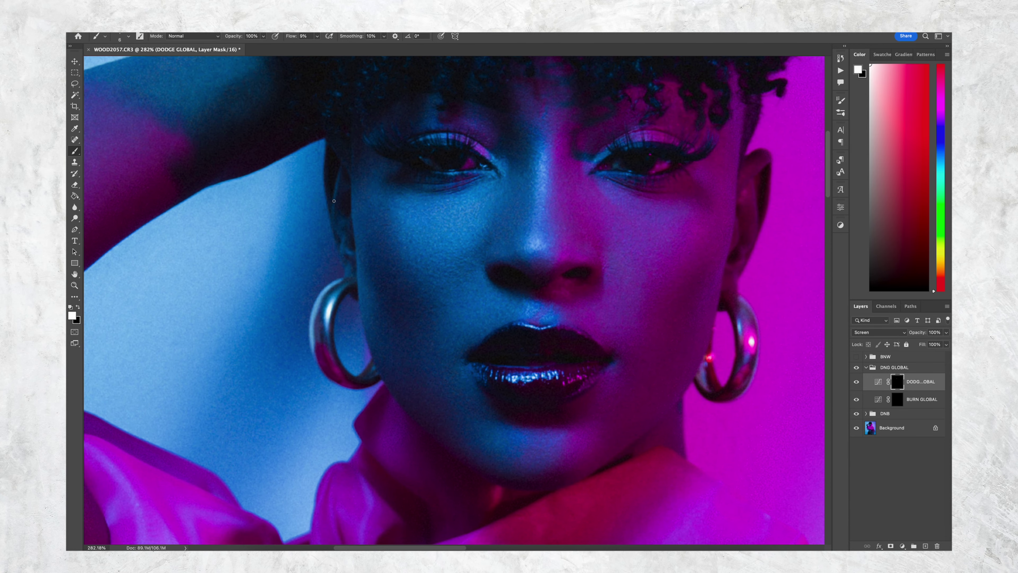
Brighten the highlights on the nose, chin, pink-lit cheek and earring on the DODGE GLOBAL mask with varied brush sizes
ctrl+alt+drag(355, 243, 357, 243)
super+drag(546, 231, 516, 232)
super+drag(563, 285, 582, 291)
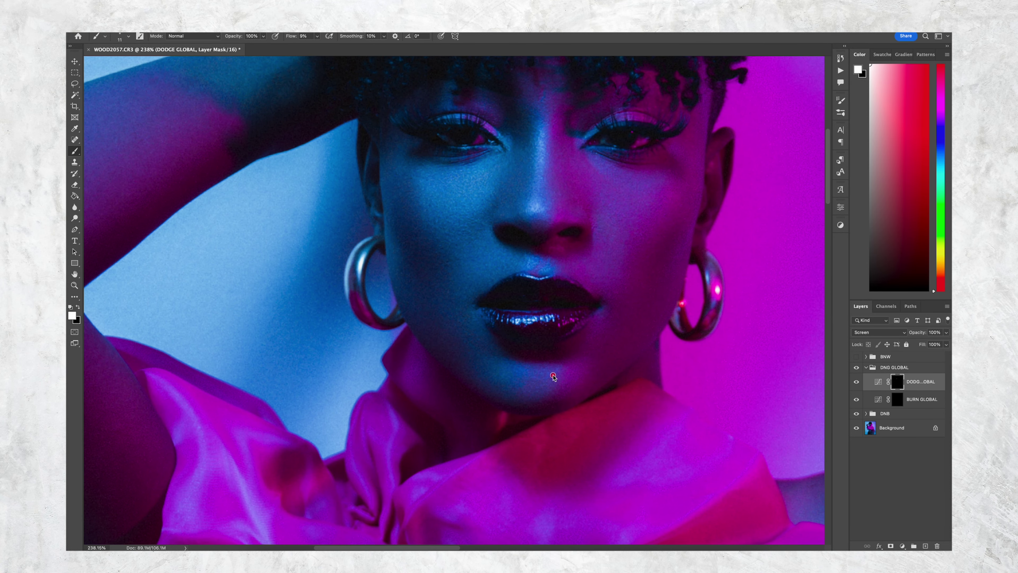
mouse_move(563, 384)
ctrl+alt+mouse_down()
mouse_move(577, 384)
mouse_move(537, 394)
mouse_move(545, 386)
ctrl+alt+mouse_up()
super+drag(639, 265, 619, 264)
mouse_move(648, 220)
mouse_down()
mouse_move(590, 237)
mouse_move(602, 234)
mouse_up()
ctrl+alt+drag(647, 289, 629, 286)
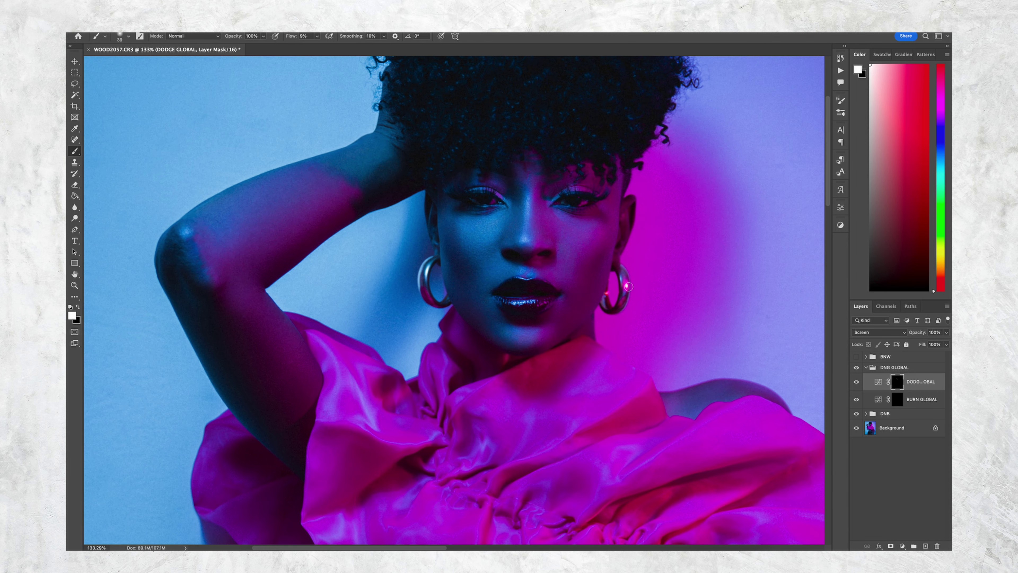
Brush global dodging along the raised arm and the folds of the pink top with a larger brush
drag(301, 211, 329, 210)
drag(265, 318, 284, 369)
mouse_move(513, 417)
super+mouse_down()
mouse_move(422, 334)
mouse_move(519, 381)
super+mouse_up()
drag(568, 460, 360, 134)
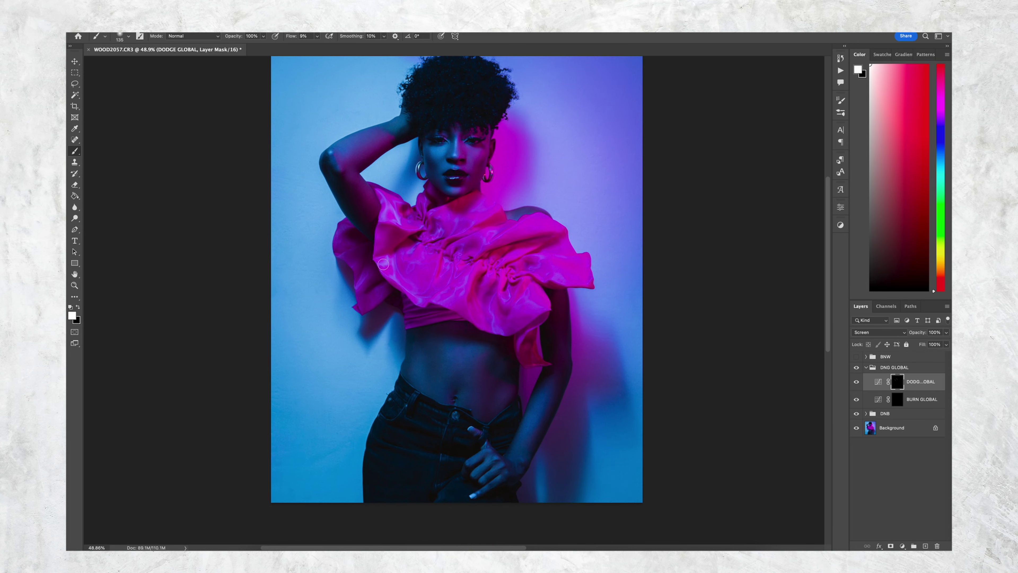
Dodge the highlights on the lower arm, hand and bare midriff on the DODGE GLOBAL mask, adjusting the brush size
ctrl+alt+drag(376, 277, 365, 278)
mouse_move(525, 297)
ctrl+alt+mouse_down()
mouse_move(538, 297)
mouse_move(493, 304)
ctrl+alt+mouse_up()
drag(560, 287, 552, 275)
drag(485, 404, 502, 404)
mouse_move(441, 366)
ctrl+alt+mouse_down()
mouse_move(420, 382)
mouse_move(425, 396)
ctrl+alt+mouse_up()
mouse_move(441, 364)
super+mouse_down()
mouse_move(472, 373)
mouse_move(453, 371)
super+mouse_up()
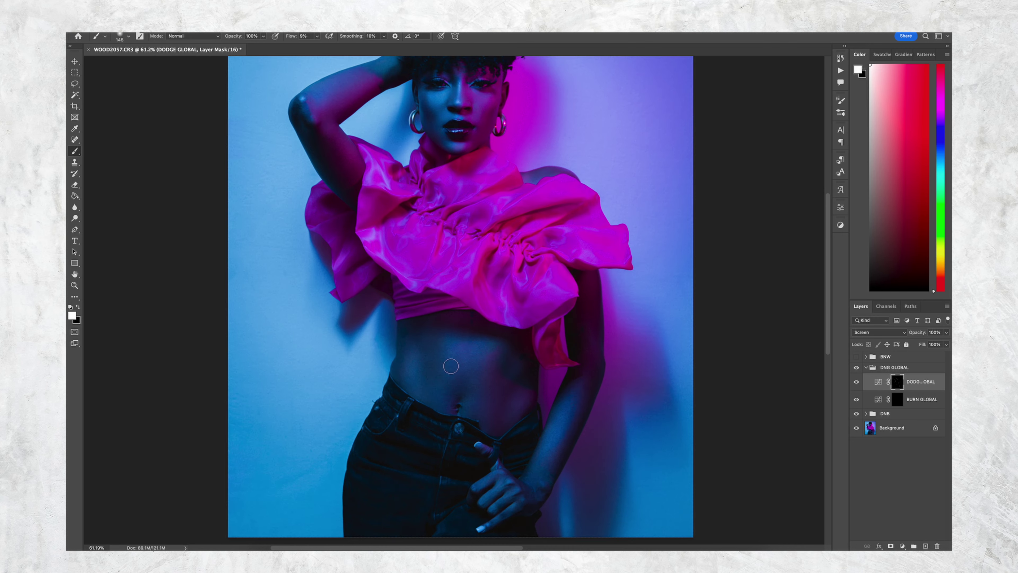
drag(514, 400, 528, 400)
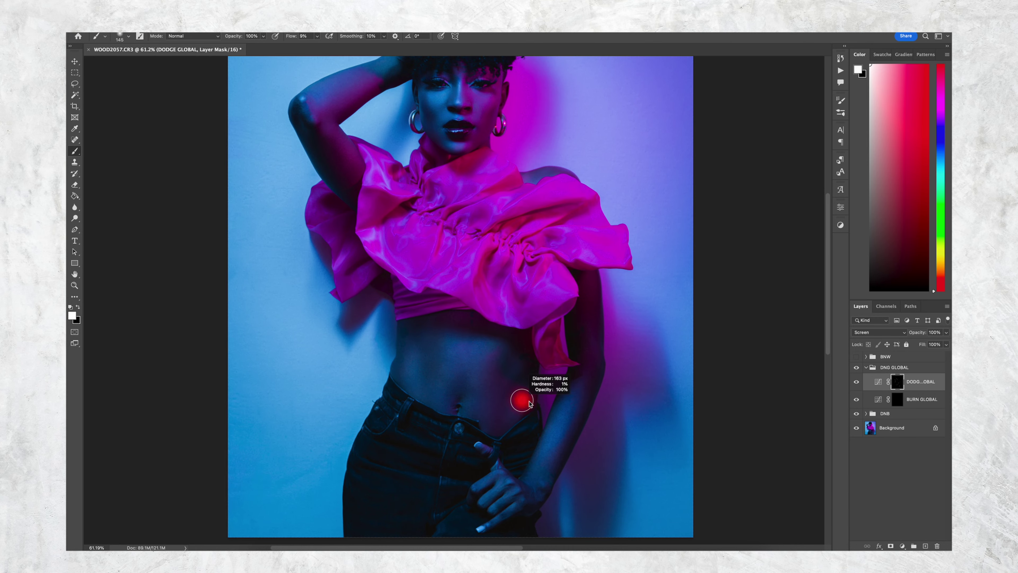
mouse_move(444, 364)
mouse_down()
mouse_move(444, 404)
mouse_move(440, 360)
mouse_move(411, 377)
mouse_move(413, 390)
mouse_move(439, 341)
mouse_up()
ctrl+alt+drag(535, 405, 525, 404)
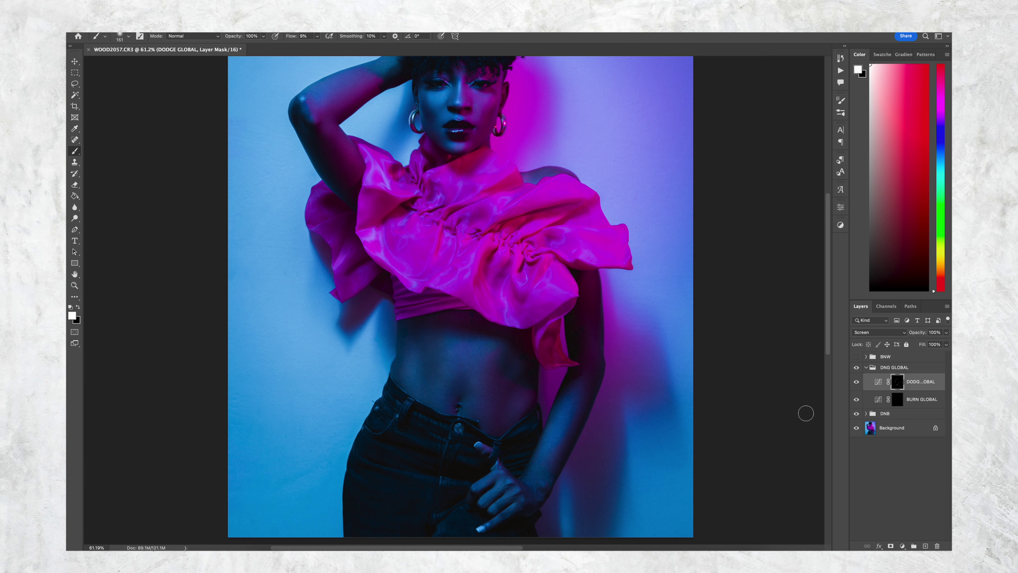
Target the BURN GLOBAL mask and deepen the shadows around the midriff and the raised arm with a large brush
click(892, 401)
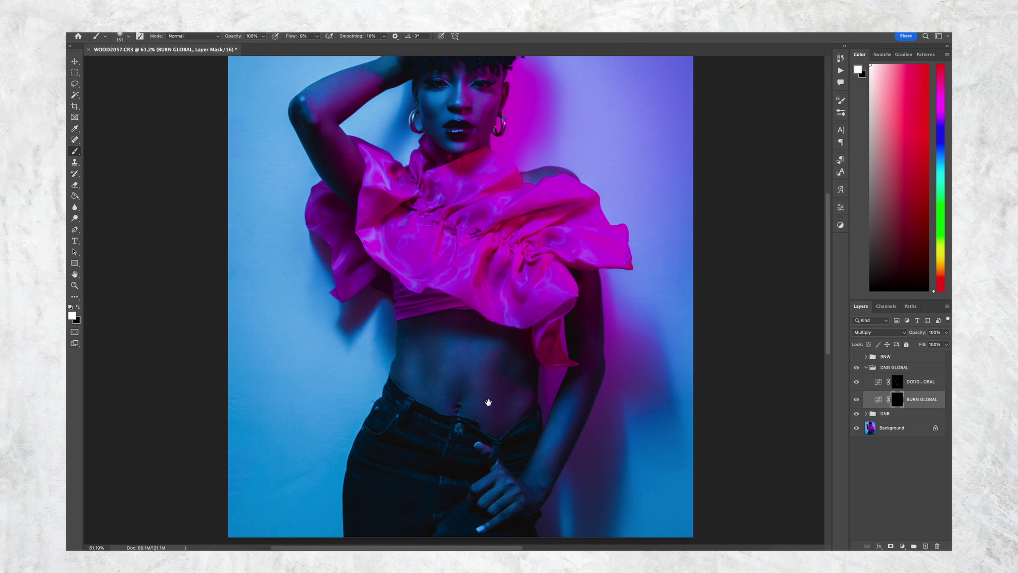
drag(489, 402, 493, 381)
ctrl+alt+drag(419, 332, 424, 332)
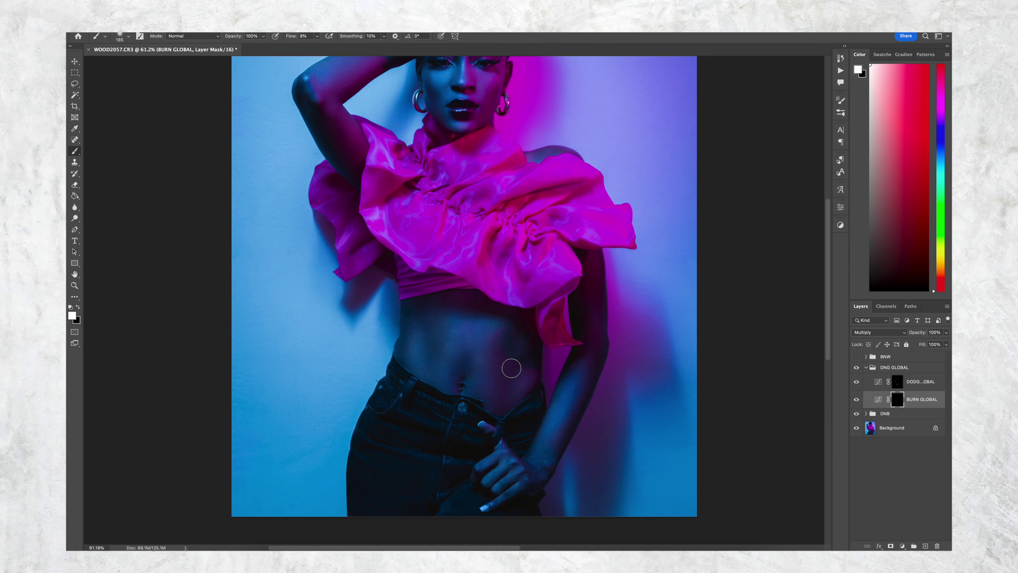
scroll(428, 213, up, 4)
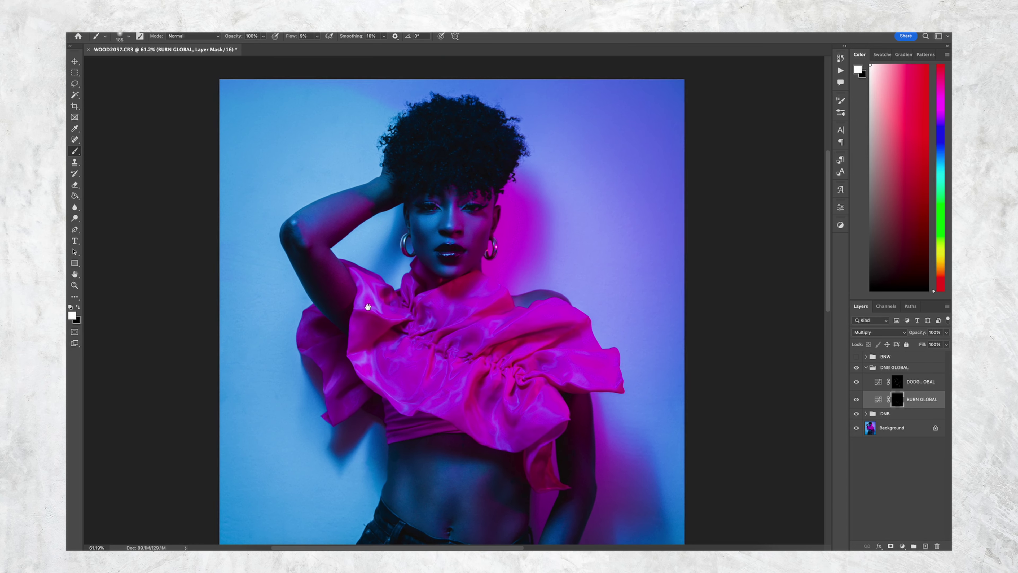
scroll(363, 204, up, 3)
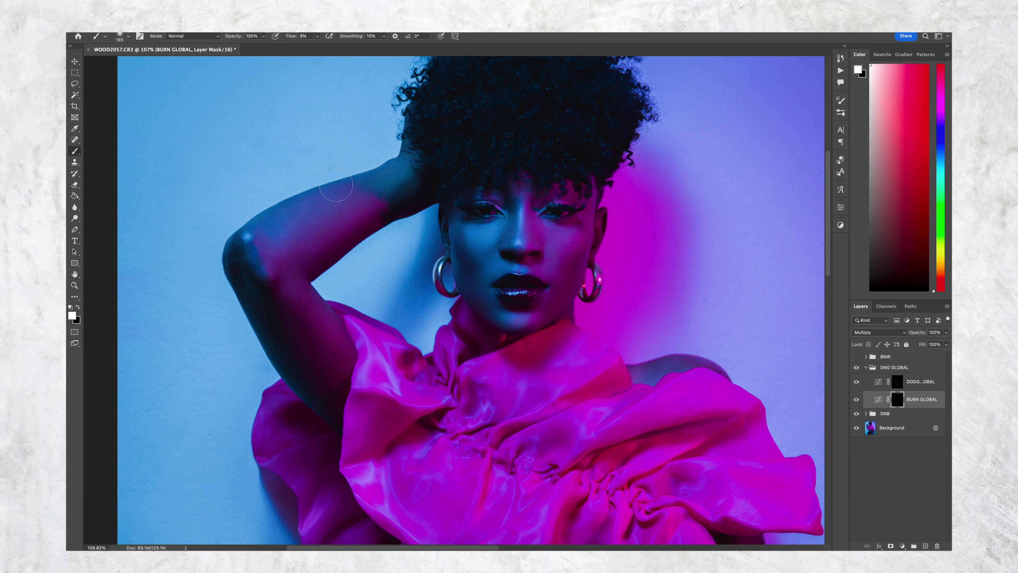
drag(537, 332, 478, 290)
Burn the shadow contours of the face and around the eyes on the BURN GLOBAL mask with progressively smaller brushes
scroll(409, 188, up, 5)
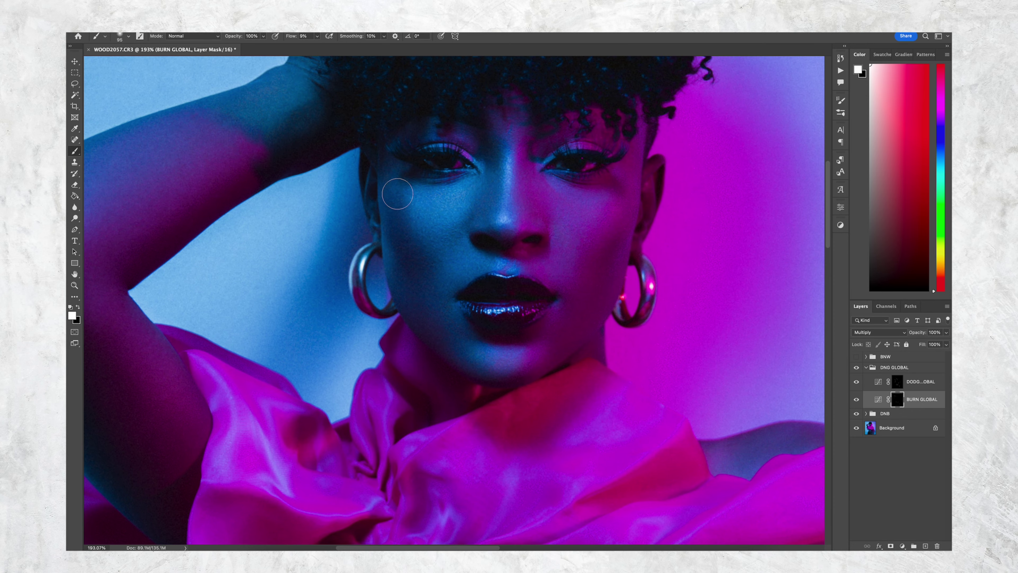
key(bracketleft)
key(bracketleft)
key(bracketleft)
key(bracketleft)
drag(616, 267, 621, 268)
key(bracketleft)
key(bracketleft)
key(bracketleft)
drag(585, 168, 565, 168)
Target the DODGE GLOBAL mask again and brighten small highlights around both eyes and the pink-lit cheek with a tiny brush
click(896, 382)
scroll(479, 194, up, 5)
drag(444, 160, 432, 156)
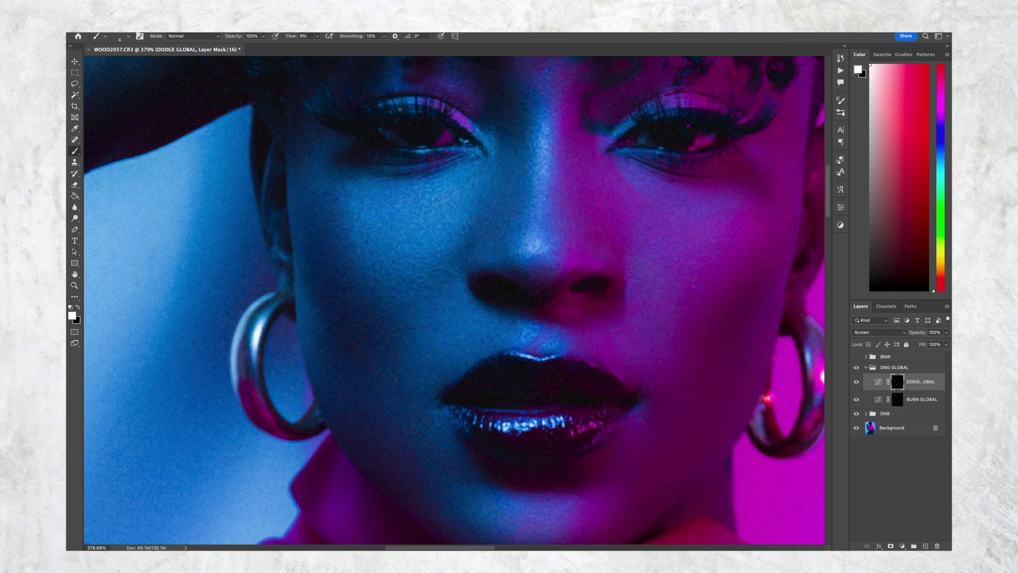
scroll(483, 140, up, 2)
scroll(483, 140, right, 3)
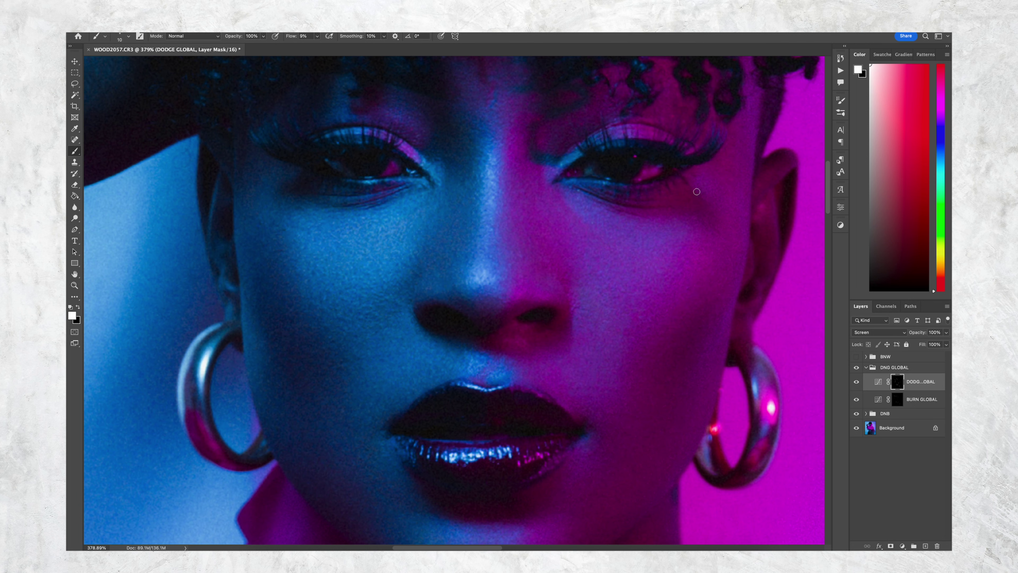
mouse_move(742, 215)
mouse_down()
mouse_move(753, 215)
mouse_move(707, 191)
mouse_up()
Collapse the DNG GLOBAL group and toggle its visibility to compare the whole portrait before and after global dodging and burning
key(ctrl+0)
key(v)
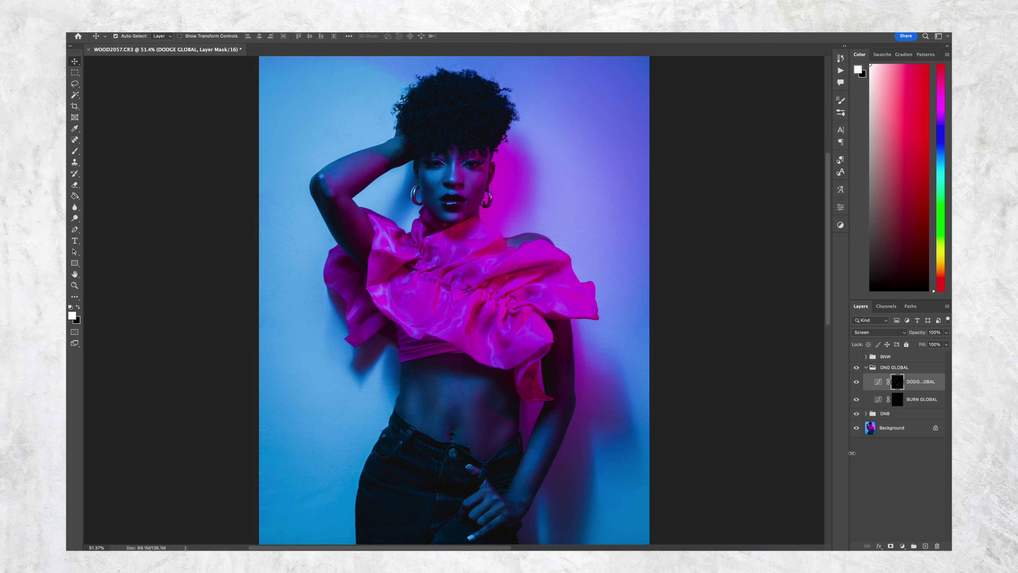
click(866, 368)
click(856, 368)
click(856, 371)
click(856, 370)
click(856, 371)
click(856, 371)
click(855, 368)
click(858, 369)
Delete the BNW helper group and fit the whole portrait in view
click(886, 357)
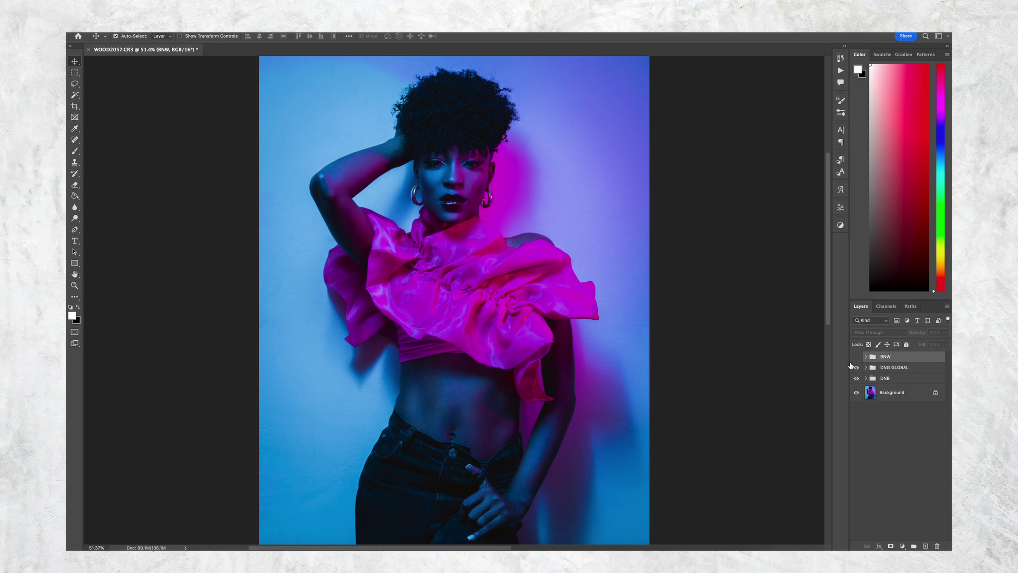
key(Delete)
key(ctrl+minus)
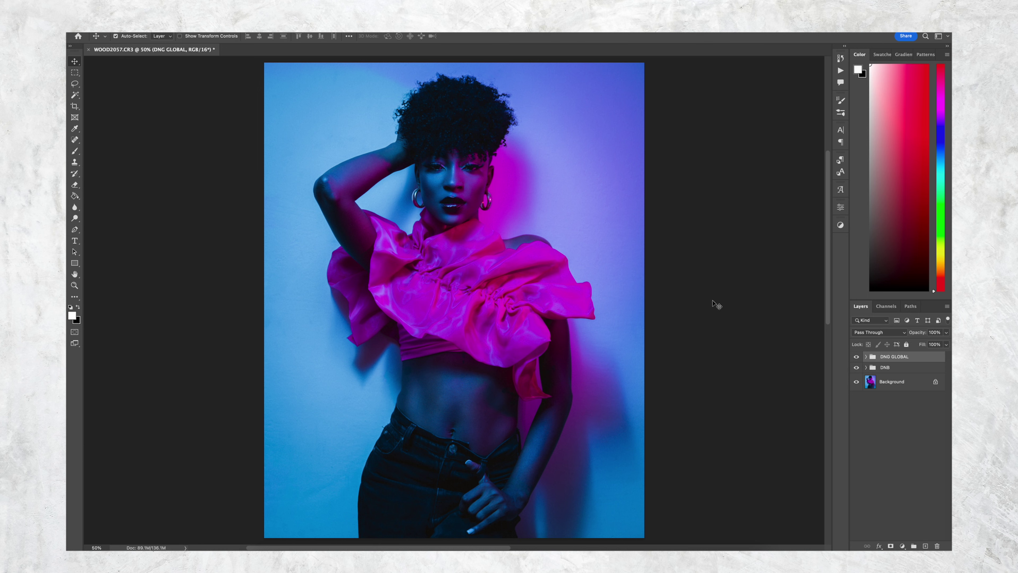
key(ctrl+minus)
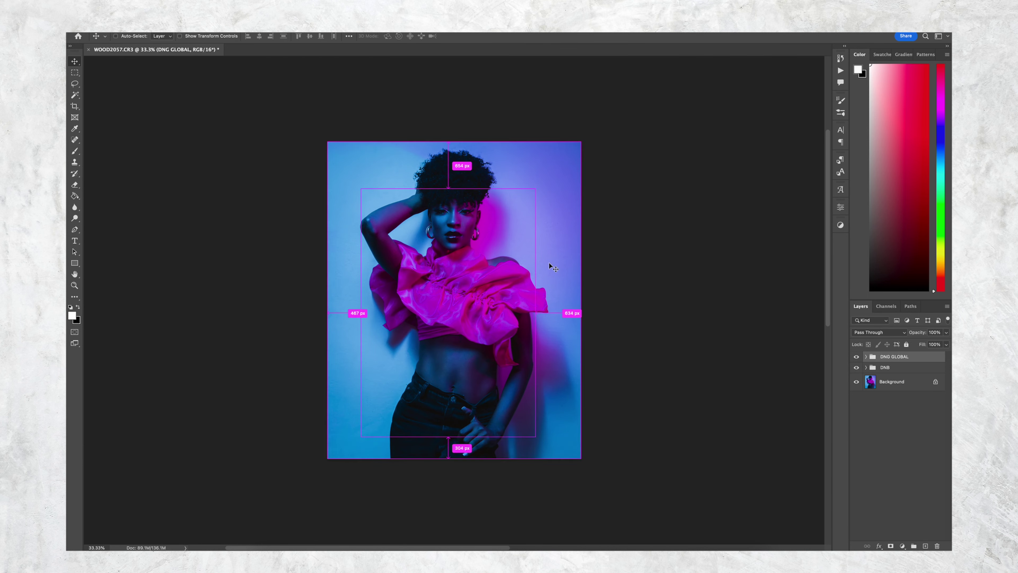
key(ctrl+0)
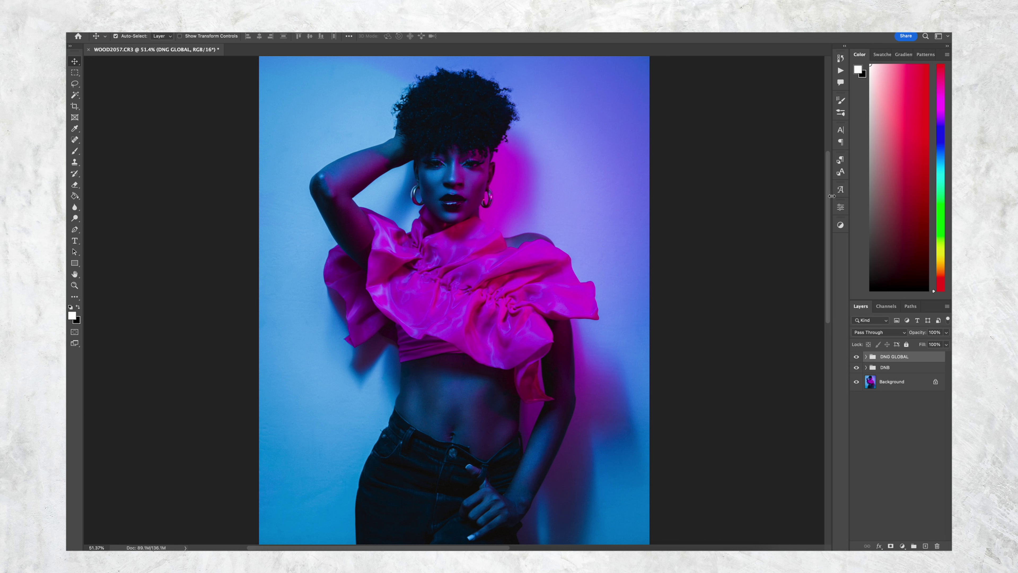
Add a Levels adjustment layer above the DNG GLOBAL group with the white input at 237 and the black input at 1
click(840, 225)
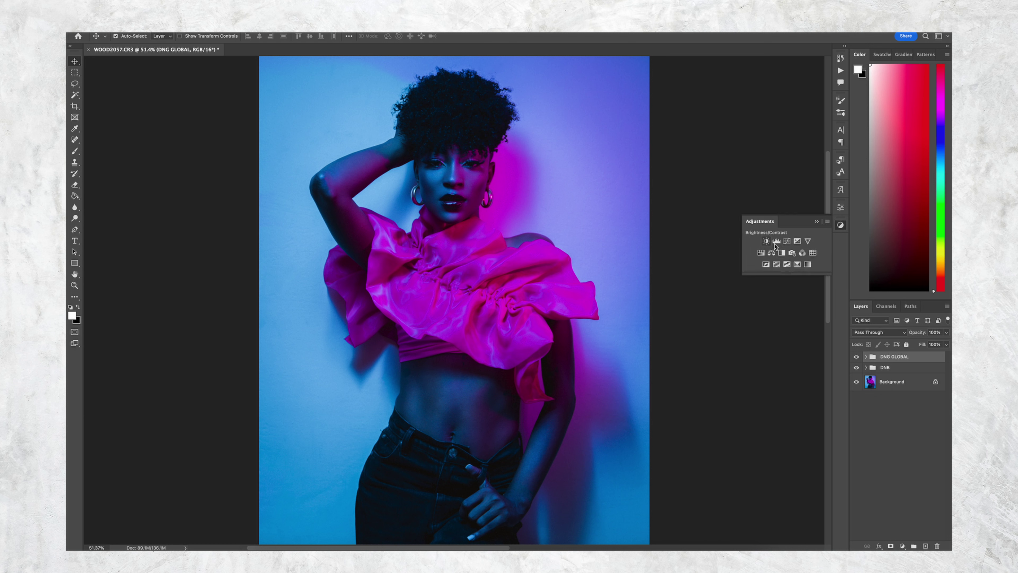
click(777, 241)
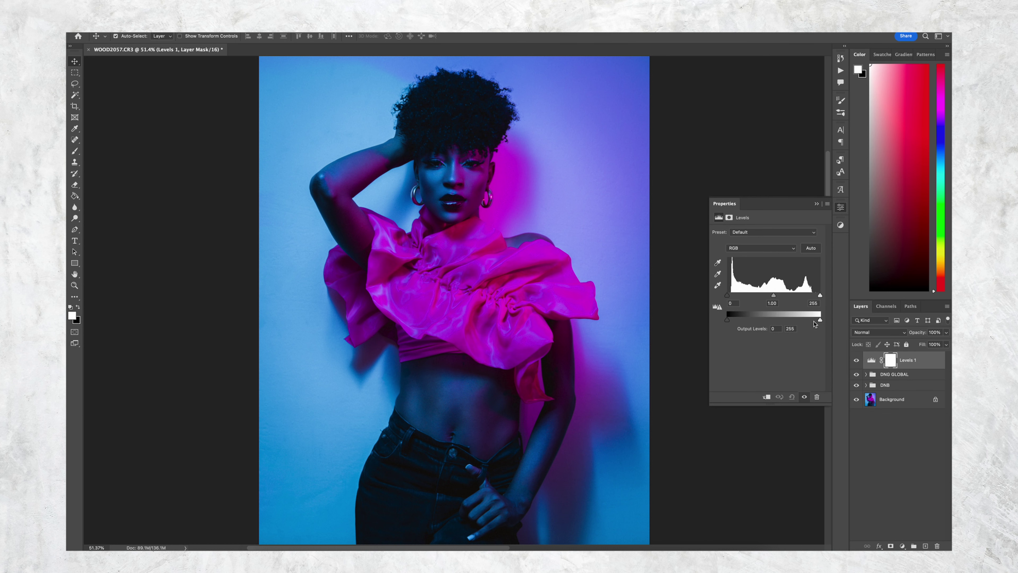
mouse_move(820, 299)
mouse_down()
mouse_move(805, 301)
mouse_move(815, 304)
mouse_up()
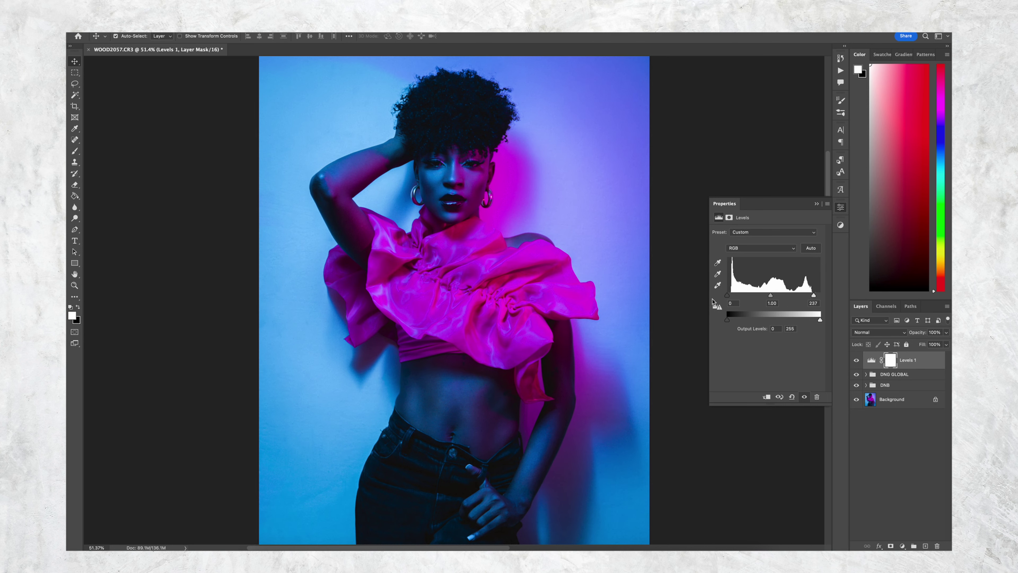
drag(727, 298, 728, 299)
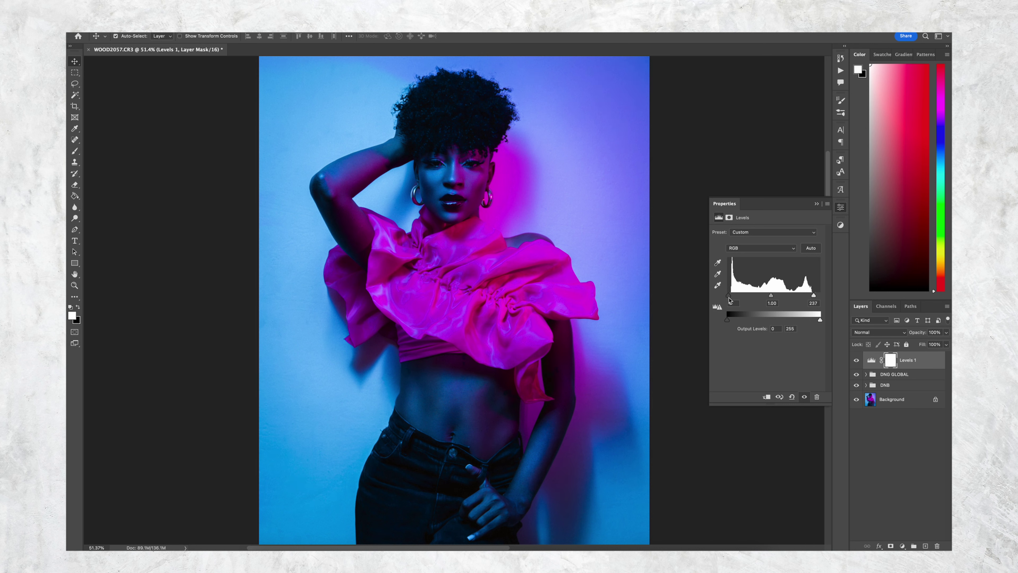
Toggle the Levels 1 layer to compare the portrait with and without it, and close its settings
click(857, 361)
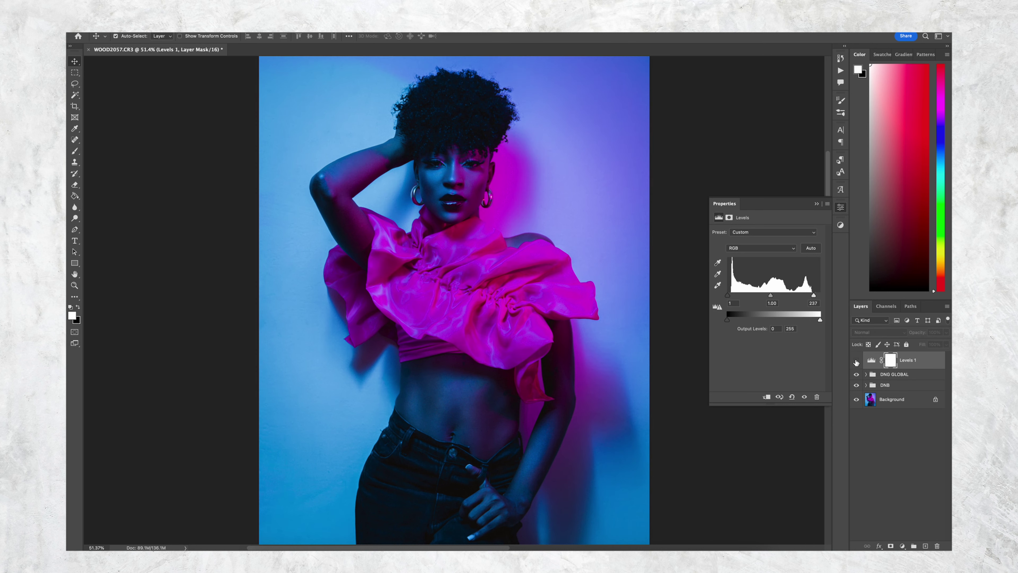
click(857, 360)
click(856, 361)
click(856, 361)
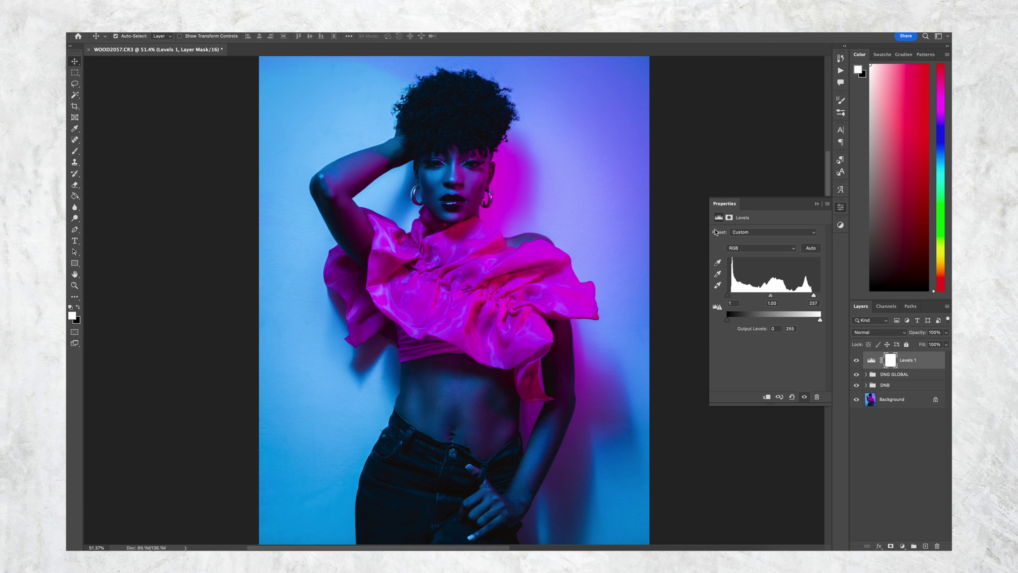
click(816, 203)
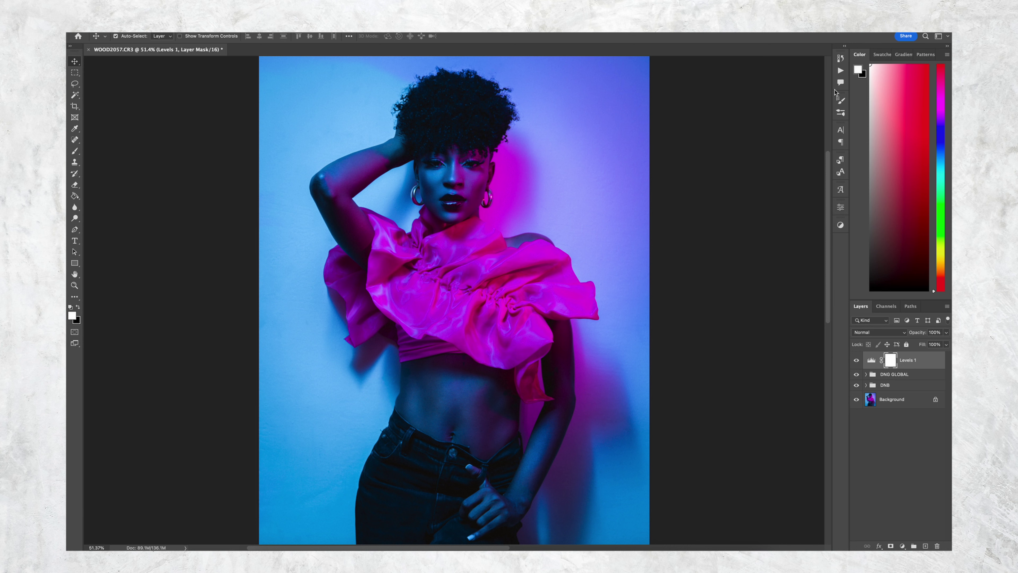
Run the COLOR action and shift the Color Balance 1 midtones toward red, with blue at +4
click(839, 73)
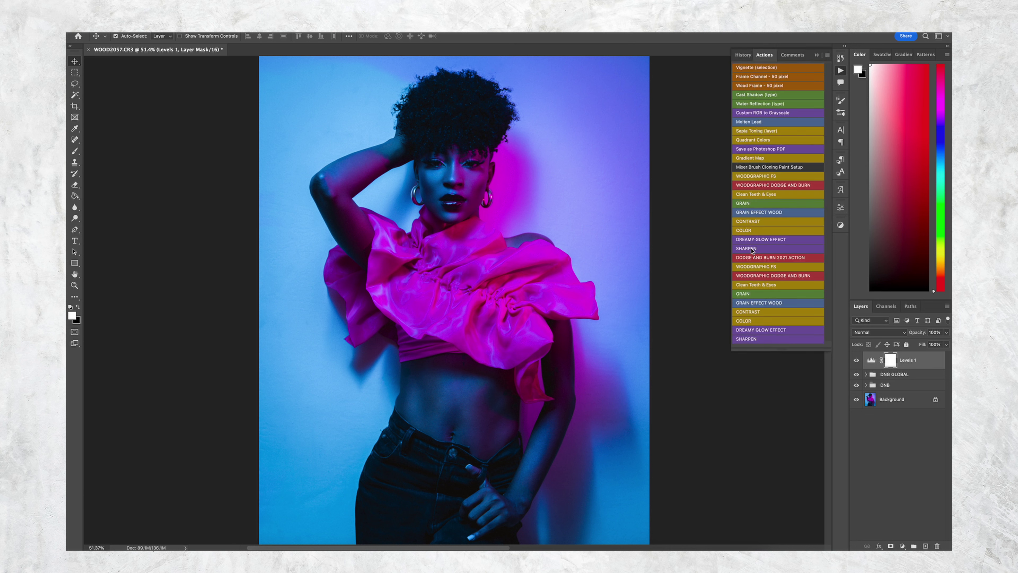
click(751, 231)
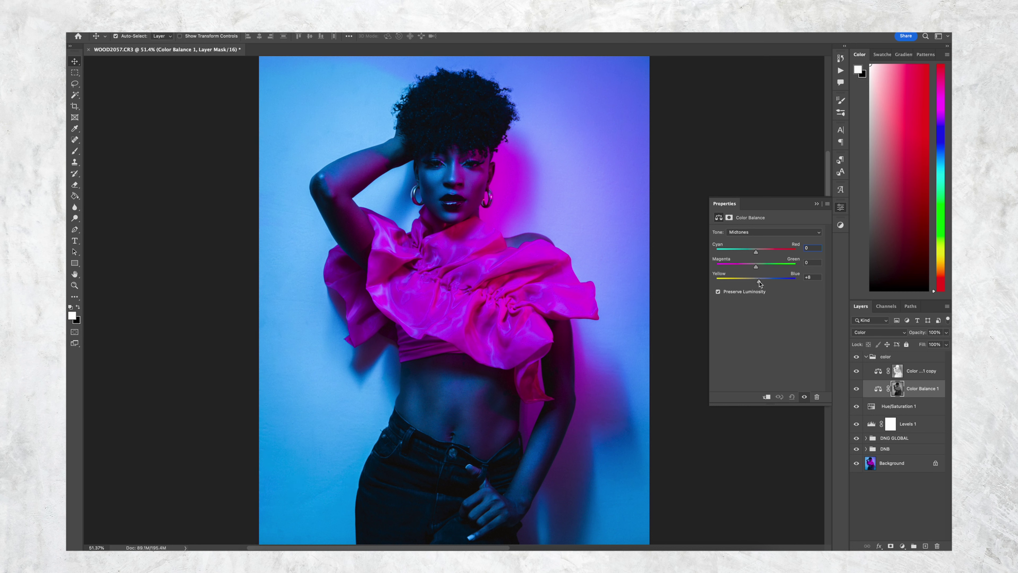
drag(757, 277, 761, 253)
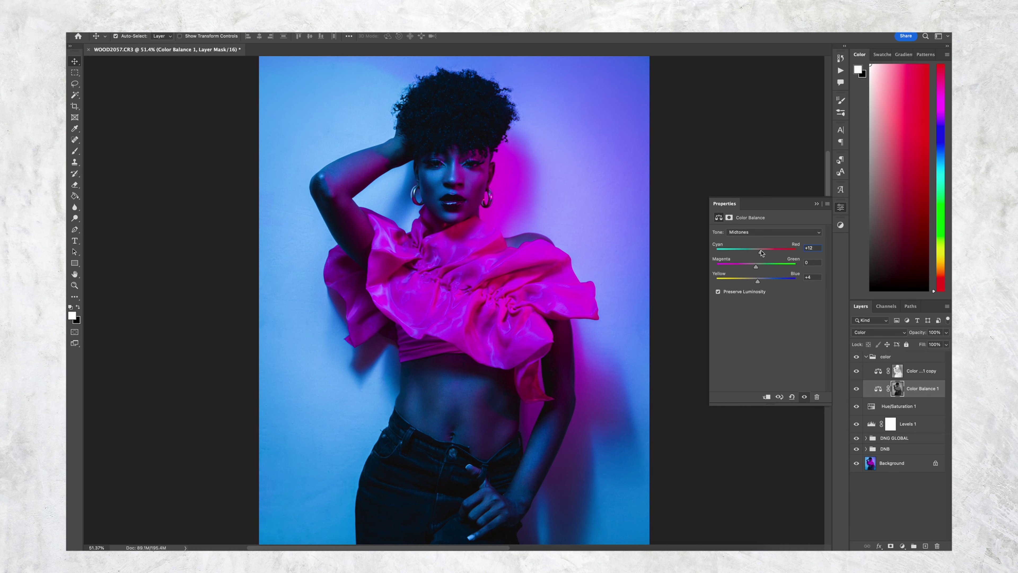
Set the Color Balance 1 highlights to -9 on Cyan/Red and +18 on Yellow/Blue
click(756, 233)
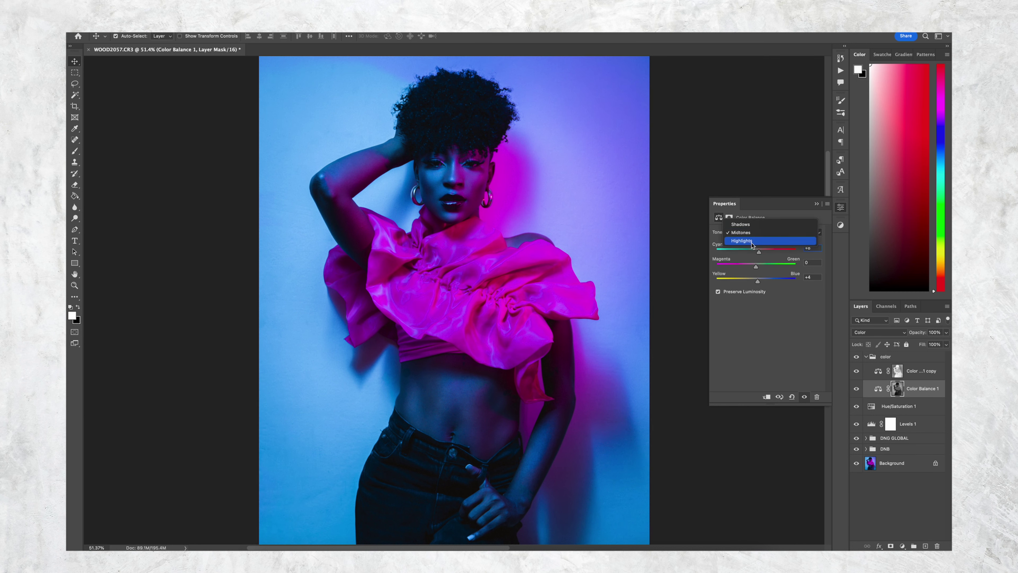
click(753, 243)
drag(757, 281, 761, 252)
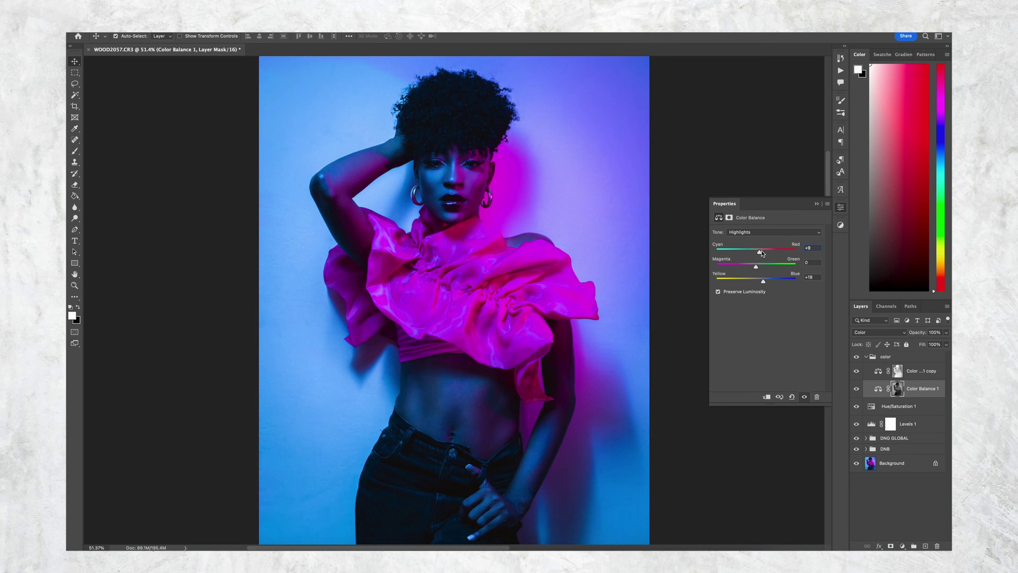
drag(752, 253, 753, 256)
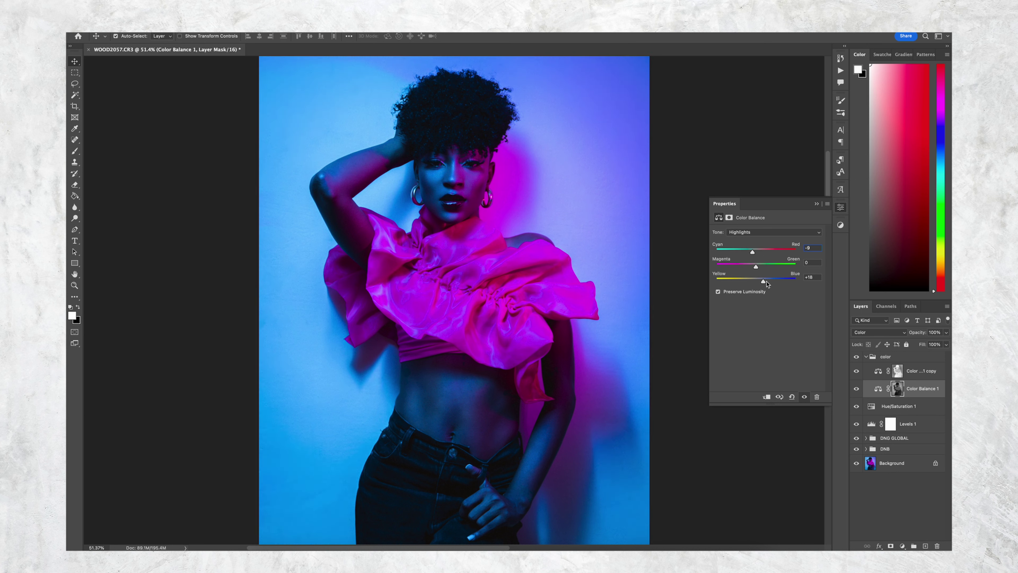
Shift the shadows of the Color Balance 1 copy layer to +5 on Cyan/Red and +6 on Yellow/Blue
click(882, 372)
click(741, 232)
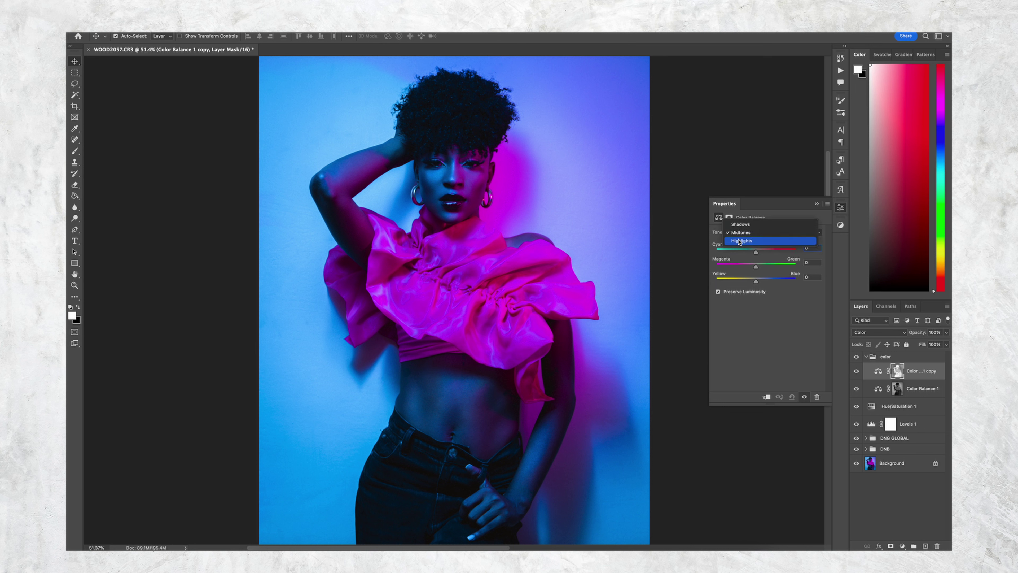
click(742, 225)
drag(756, 285, 767, 284)
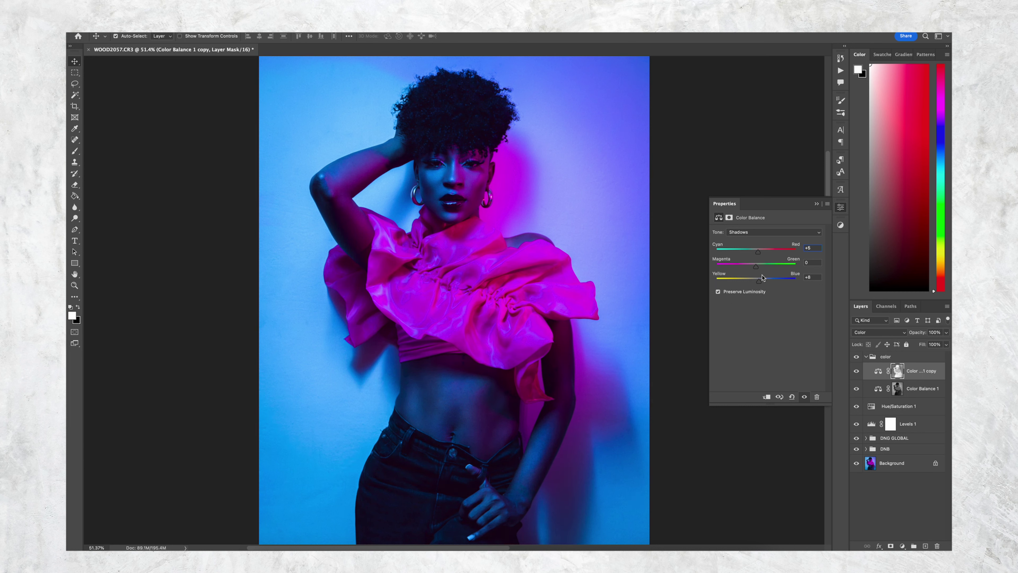
Toggle the color group's visibility to compare the portrait, then collapse the group and close the adjustment settings
click(862, 358)
click(857, 357)
click(856, 357)
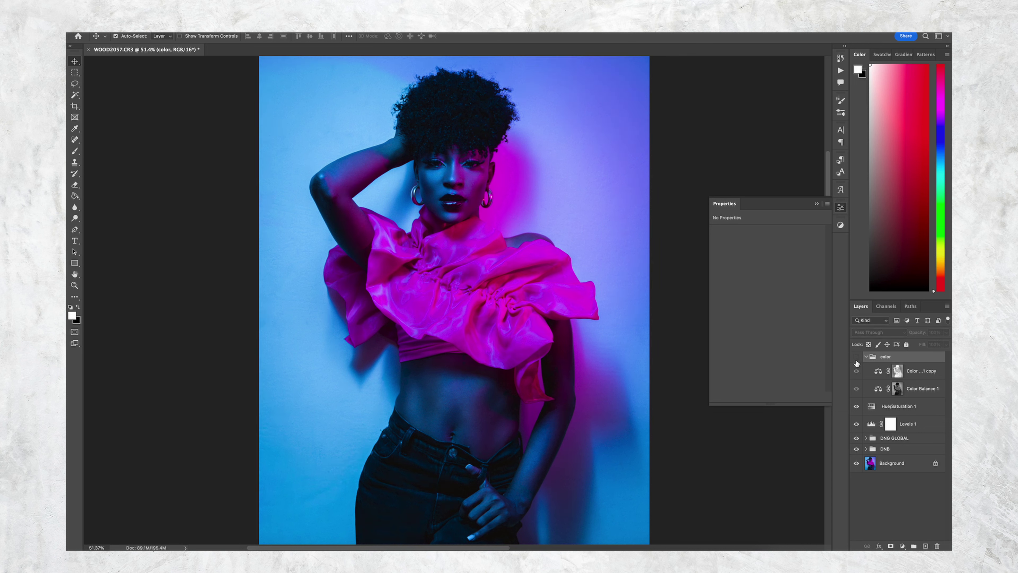
click(857, 358)
click(865, 357)
click(816, 204)
Run the SHARPEN action and set the resulting Overlay layer's opacity to 30%
click(840, 70)
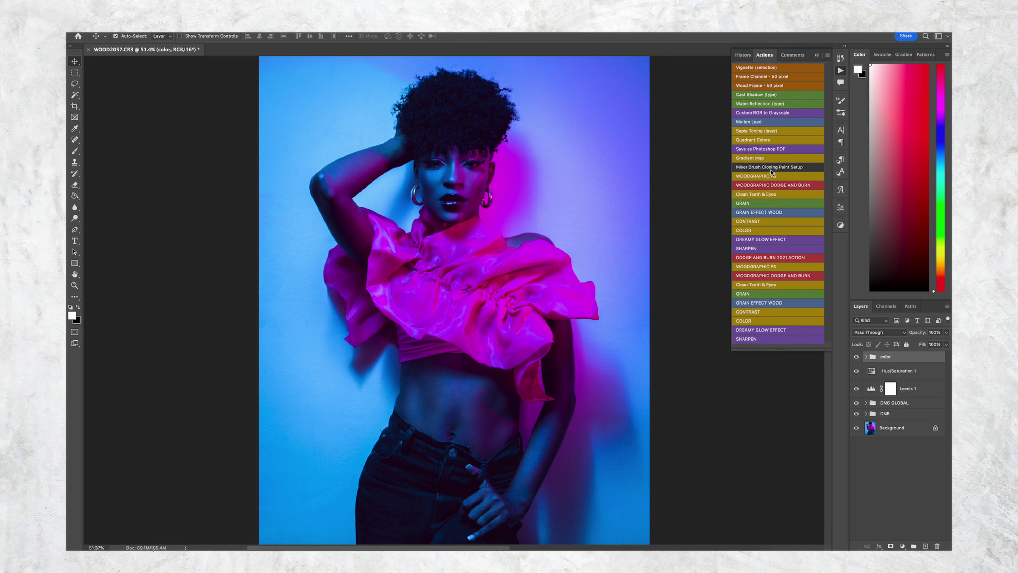
click(758, 249)
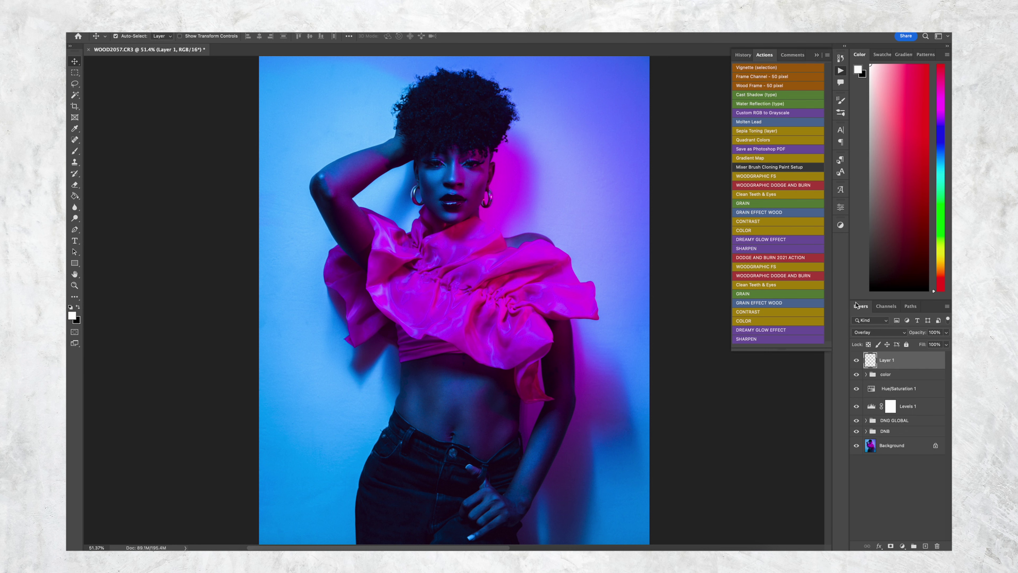
key(3)
drag(450, 152, 479, 158)
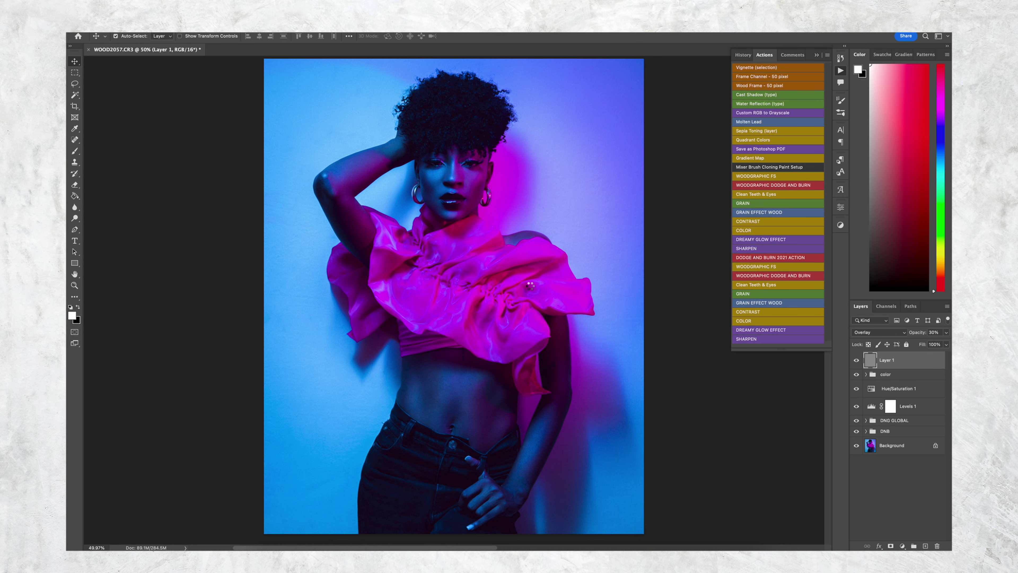
Add the GRAIN layer above the sharpening layer with its action and check the grain up close on the face and blouse
drag(453, 176, 493, 186)
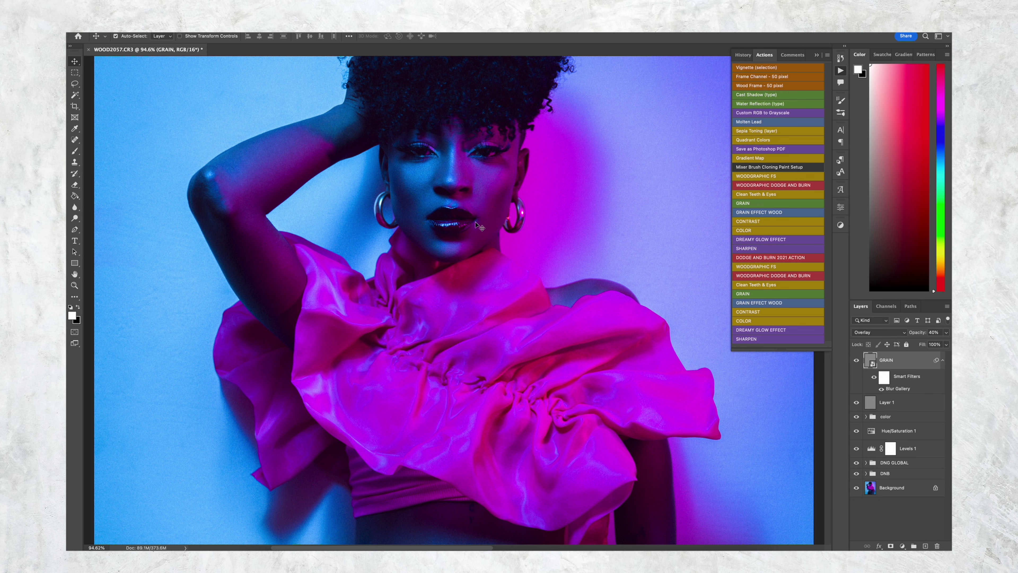
scroll(504, 236, up, 4)
scroll(496, 209, down, 2)
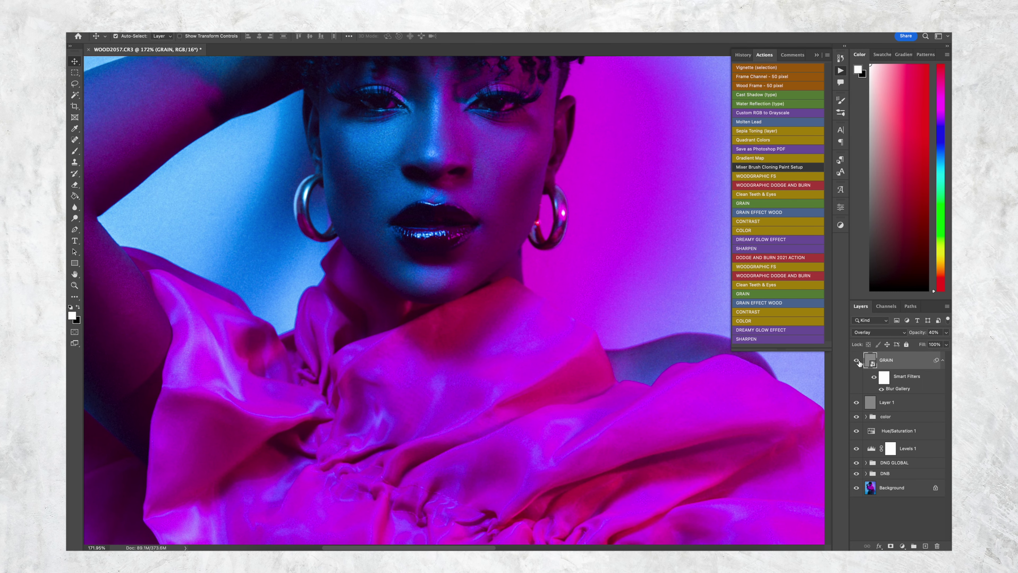
key(ctrl+minus)
key(ctrl+minus)
key(ctrl+minus)
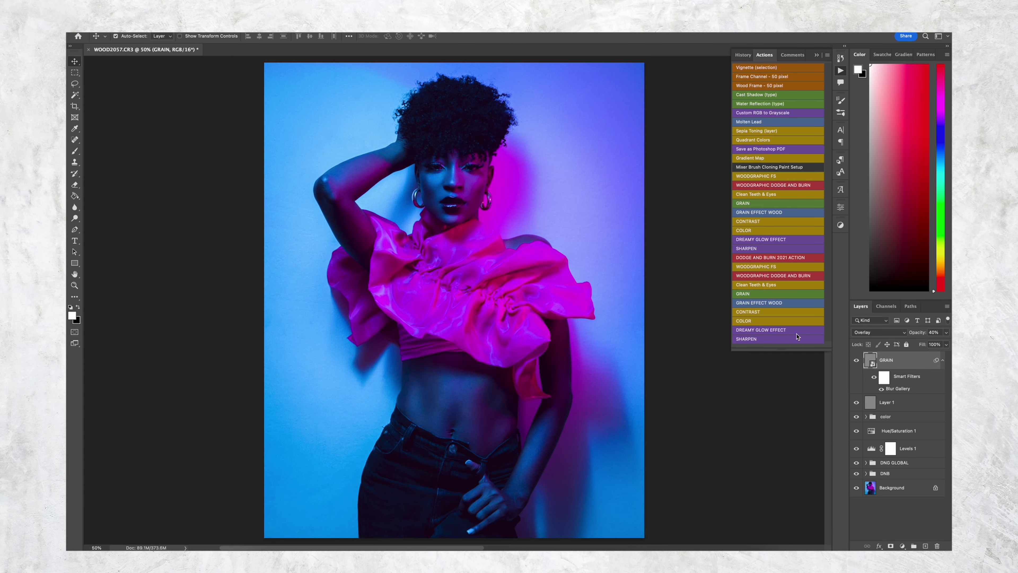
Stamp all visible layers into a new top layer, then save the portrait as WOOD2057-Edit.tif and close it
key(ctrl+alt+shift+e)
key(ctrl+s)
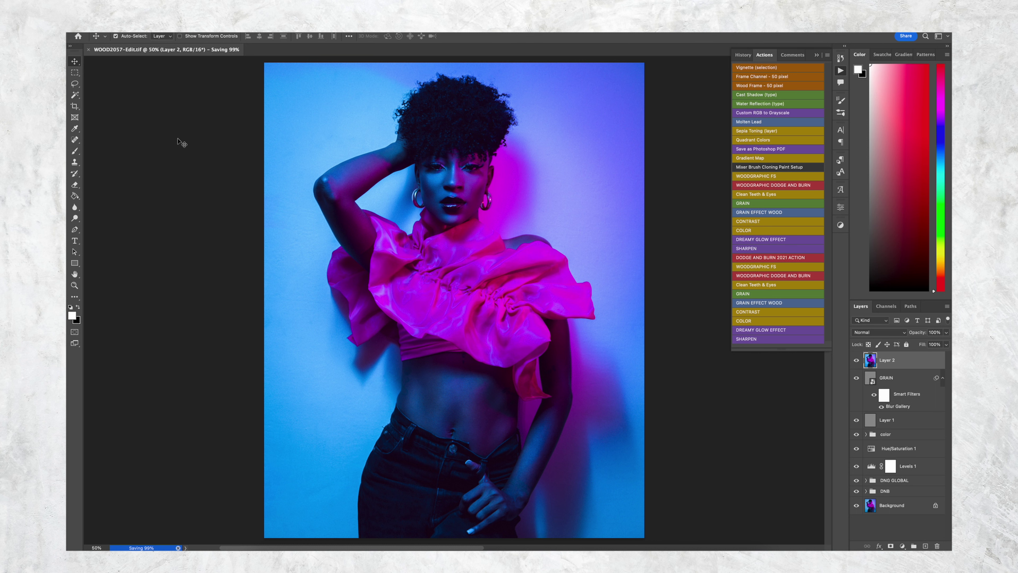
click(88, 50)
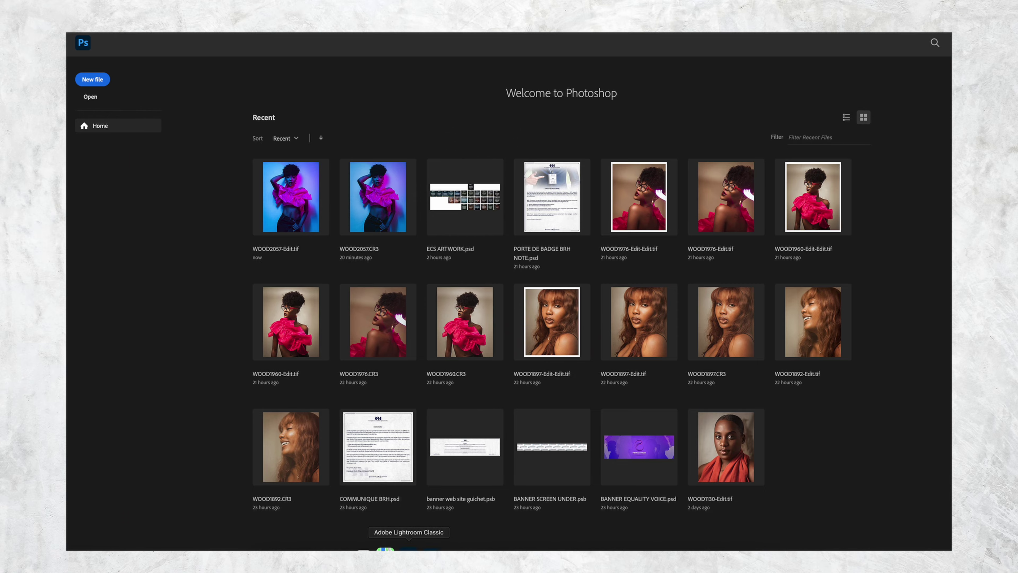
Switch to Lightroom Classic and compare WOOD2057-Edit.tif with the neighbouring photo
click(409, 550)
key(Right)
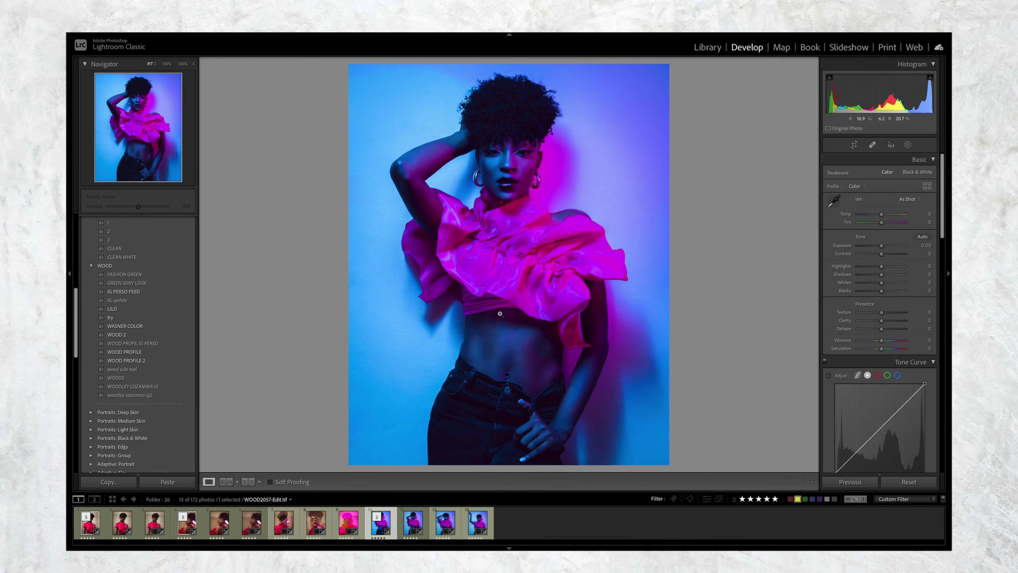
key(Left)
Raise the saturation of WOOD2057-Edit.tif to +7 for red, +14 for aqua, +11 for blue and +10 for magenta
scroll(882, 261, down, 10)
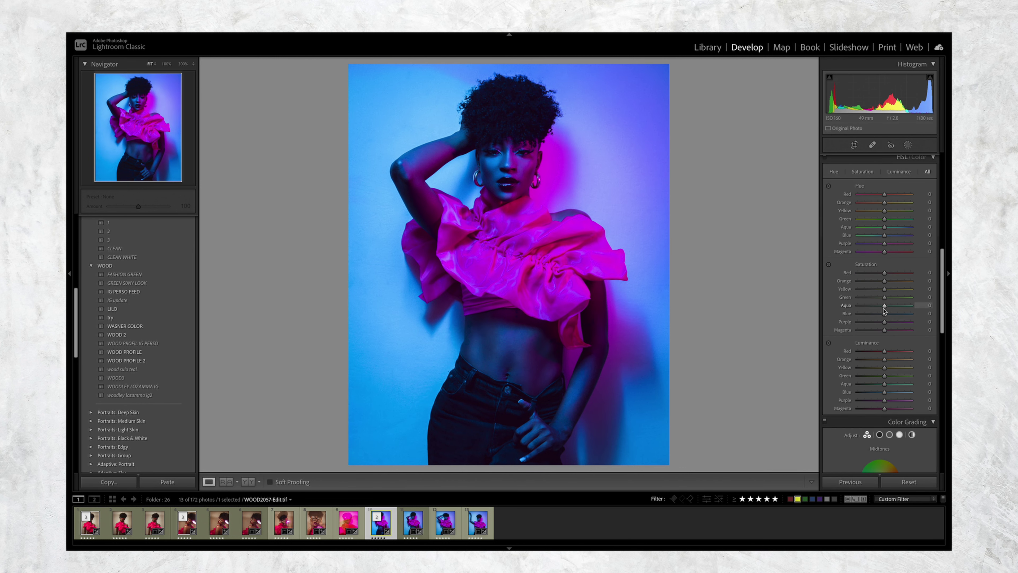
drag(884, 314, 887, 314)
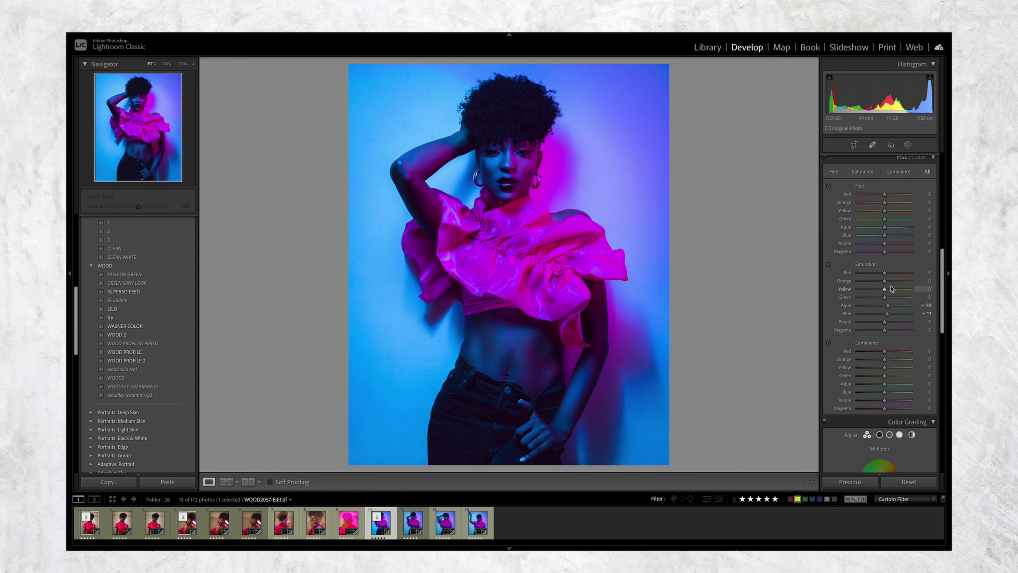
click(884, 330)
Inspect the portrait's face at 100%, compare it with the neighbouring version, and view the finished photo full screen
click(539, 221)
drag(523, 211, 577, 259)
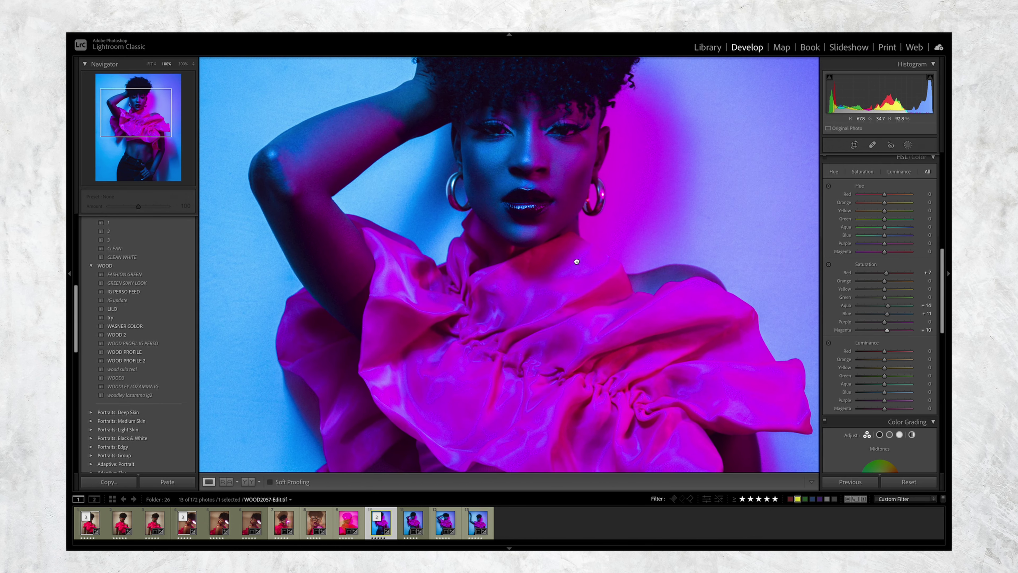
click(576, 259)
key(f)
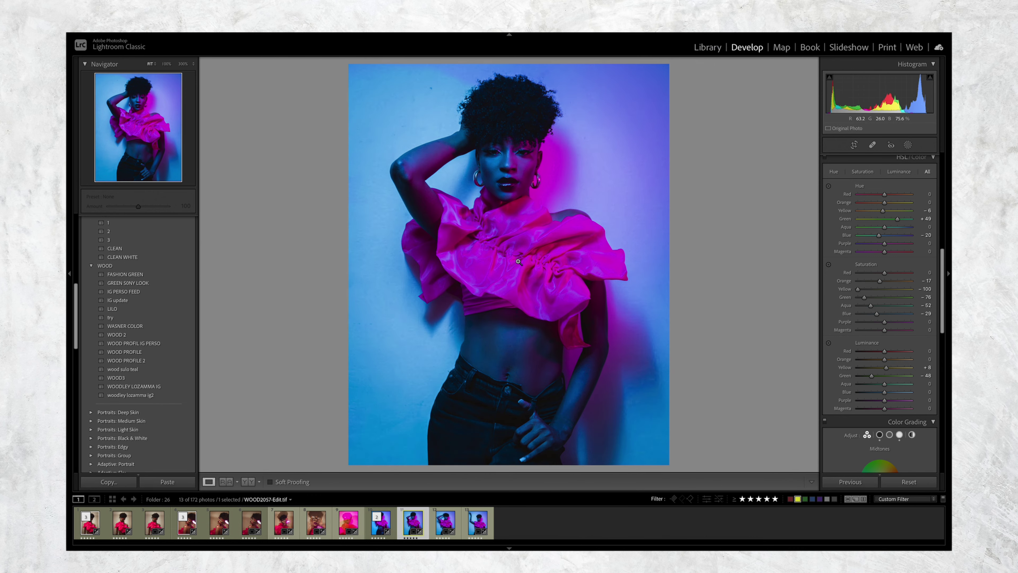
key(Left)
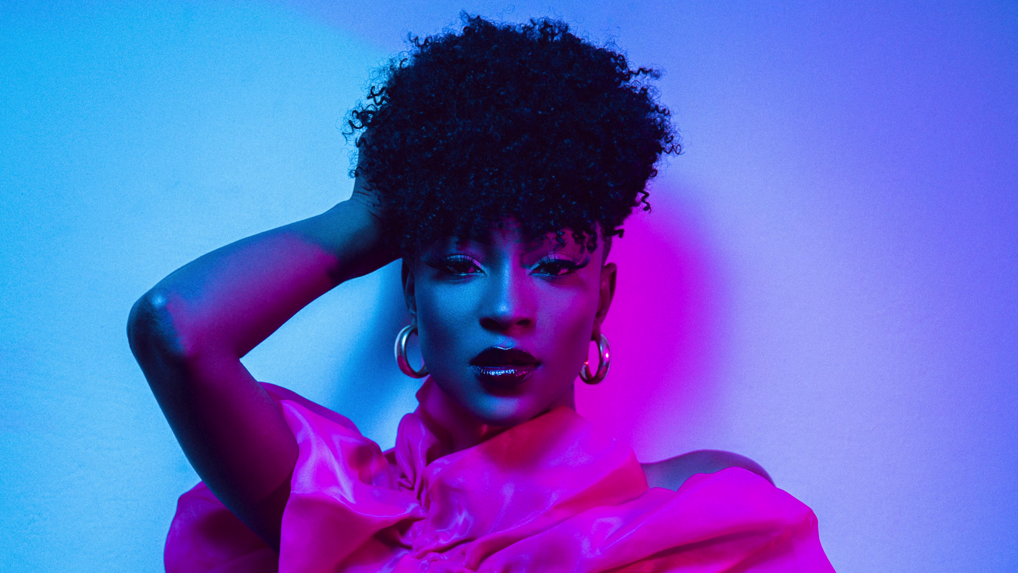